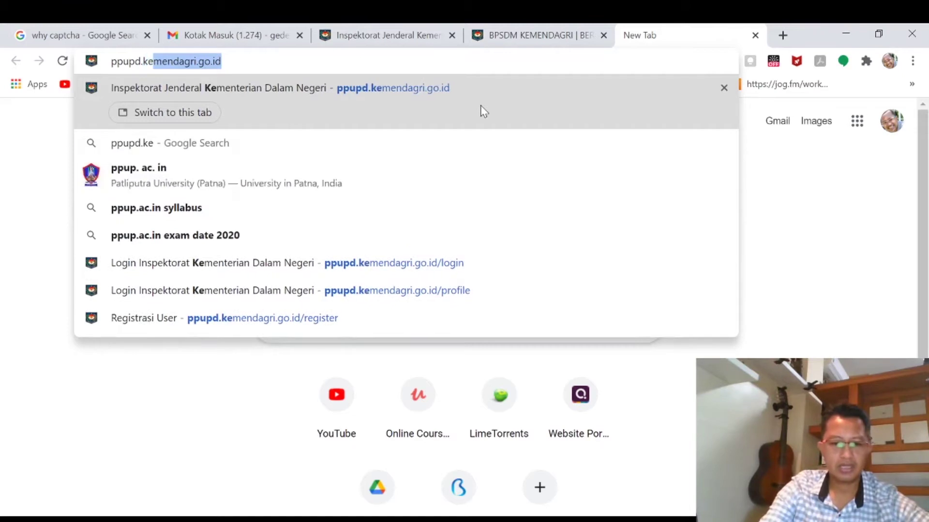
Finish entering ppupd.kemendagri.go.id in the new tab's address bar.
text(enda)
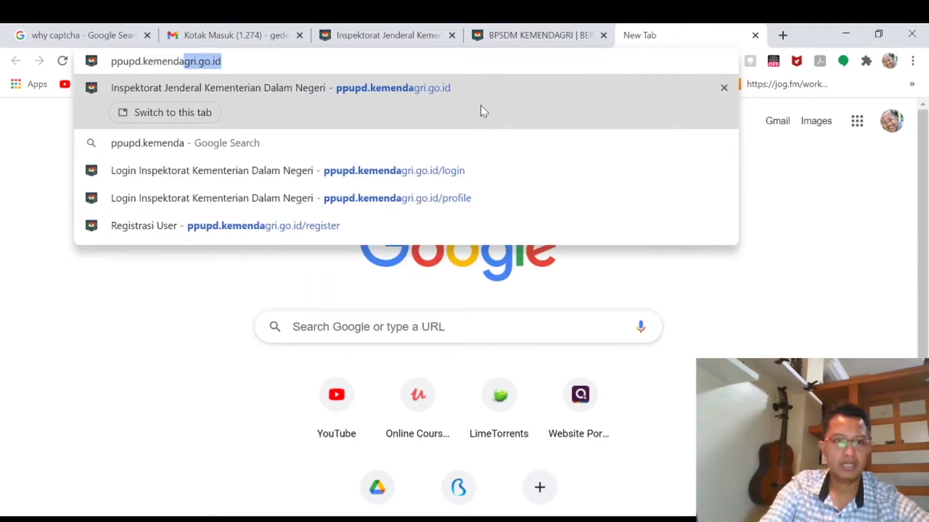
text(gri)
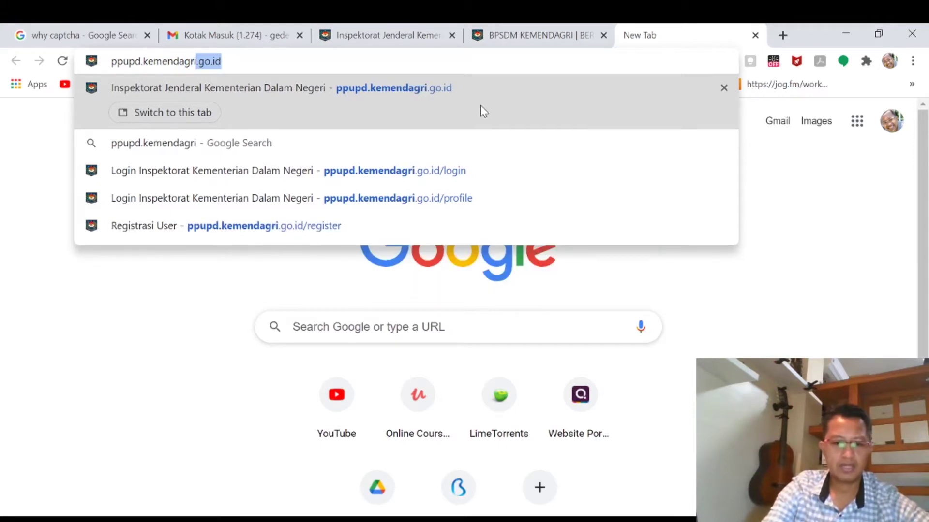
text(.go)
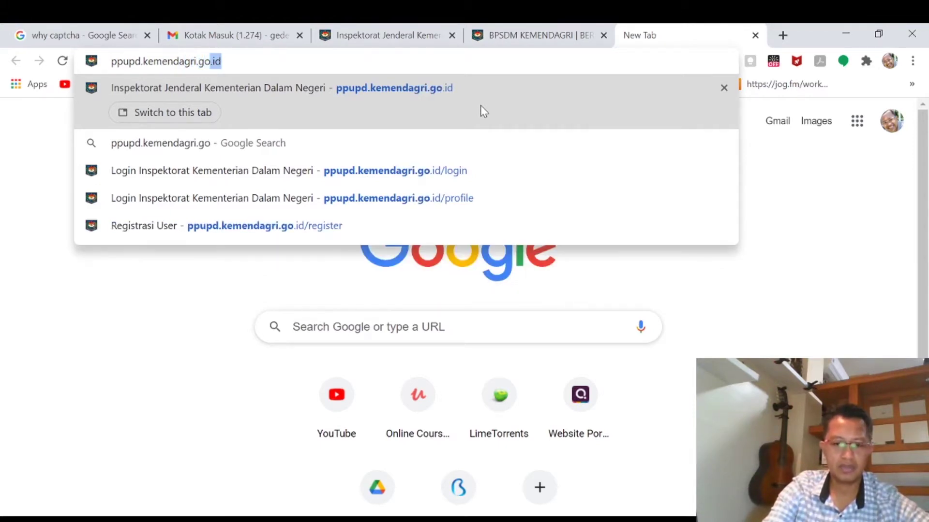
text(.)
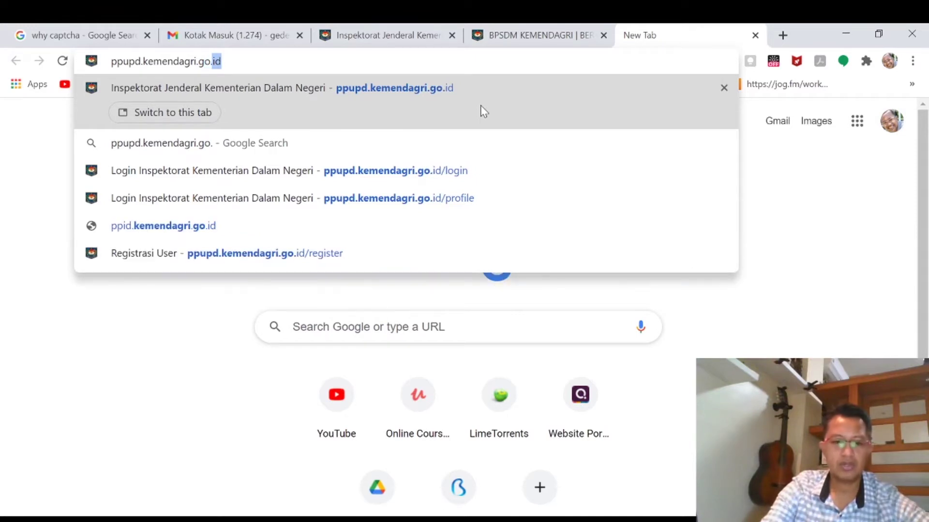
text(id)
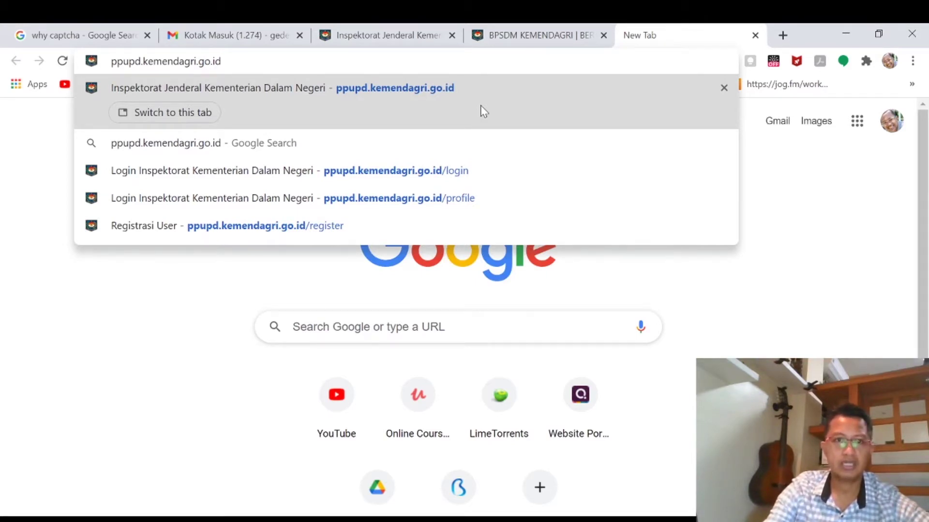
Load the E-DUPAK site at ppupd.kemendagri.go.id and scroll through its home page.
click(482, 110)
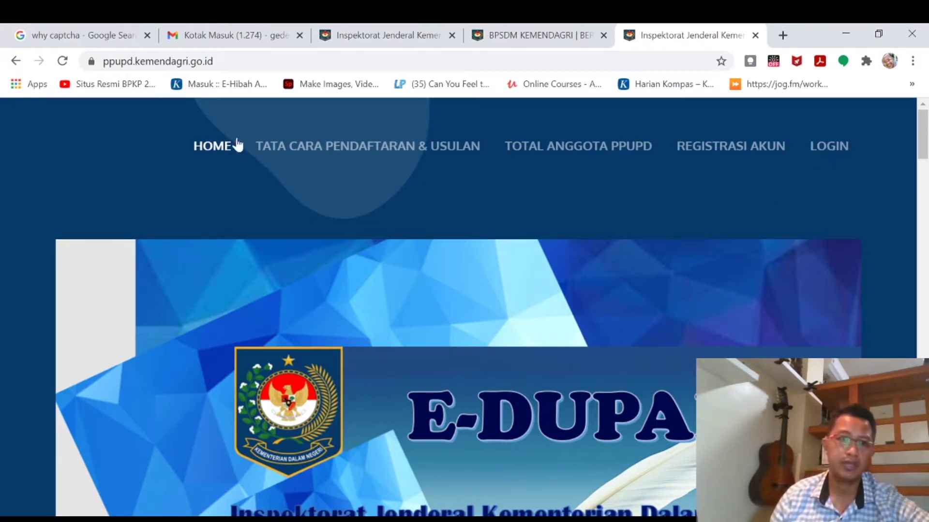
scroll(228, 188, down, 2)
scroll(227, 189, up, 2)
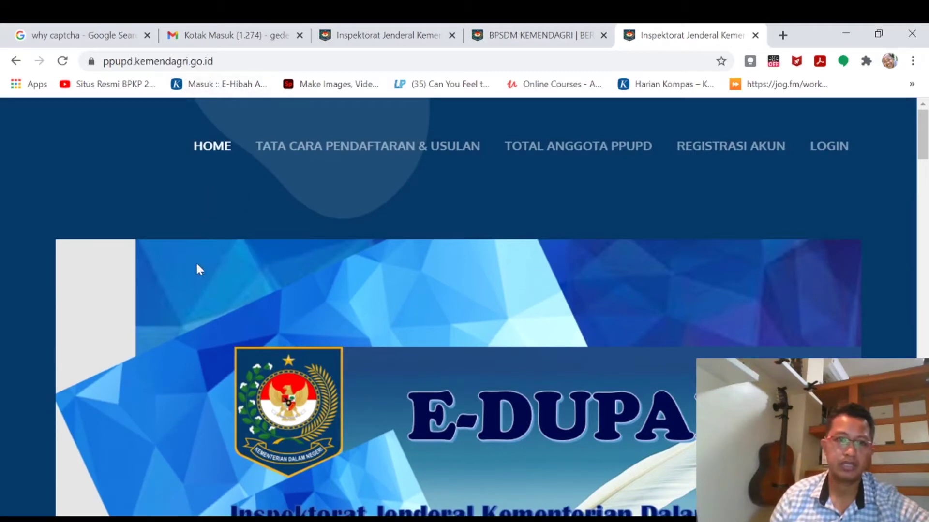
scroll(242, 120, down, 3)
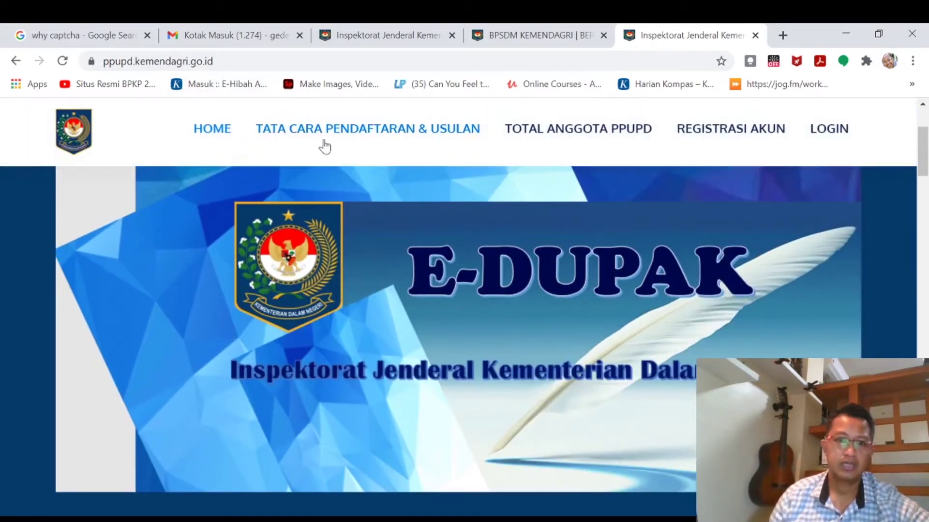
scroll(290, 216, down, 3)
scroll(290, 217, up, 2)
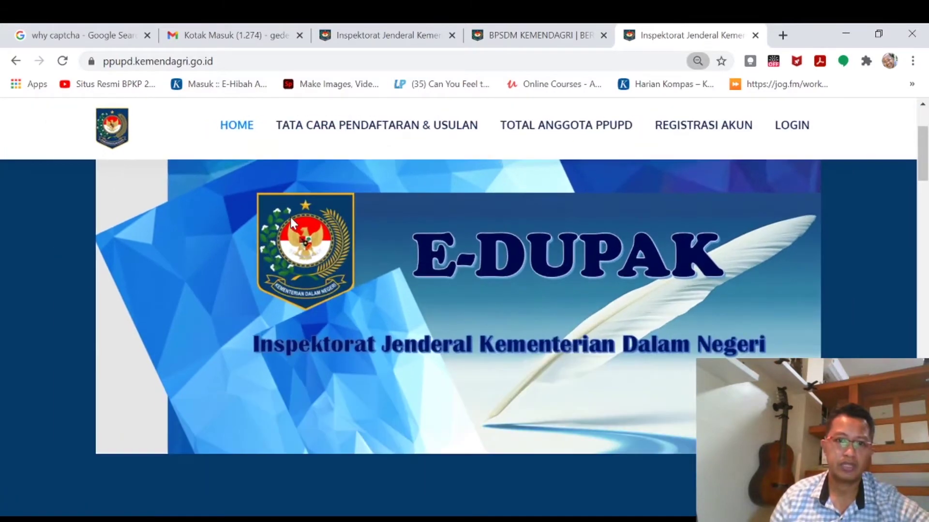
scroll(290, 217, down, 1)
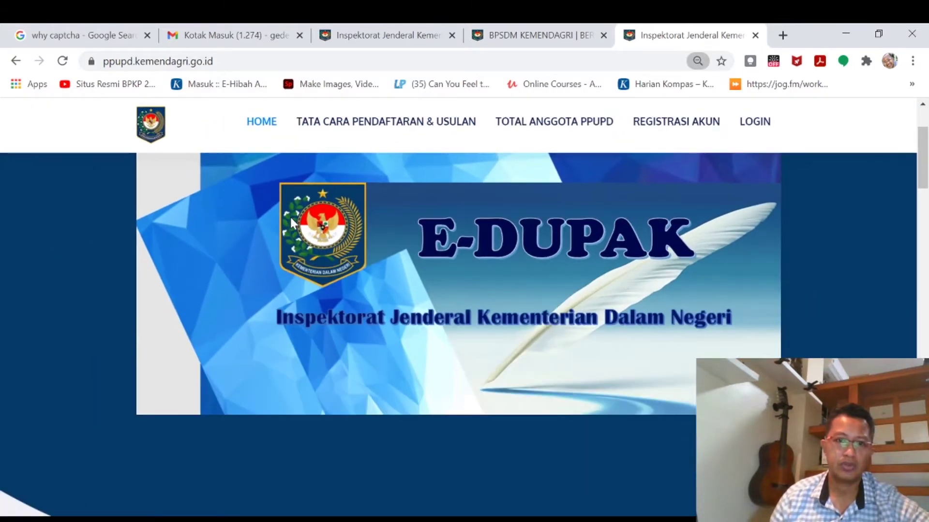
Jump to the TATA CARA PENDAFTARAN & USULAN section and continue down to the Total Jumlah PPUPD map.
click(394, 127)
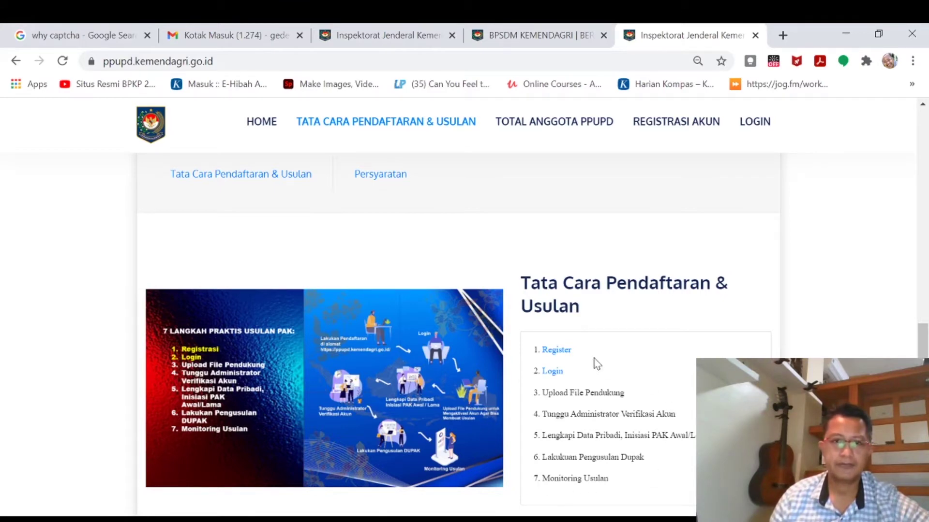
scroll(596, 363, down, 7)
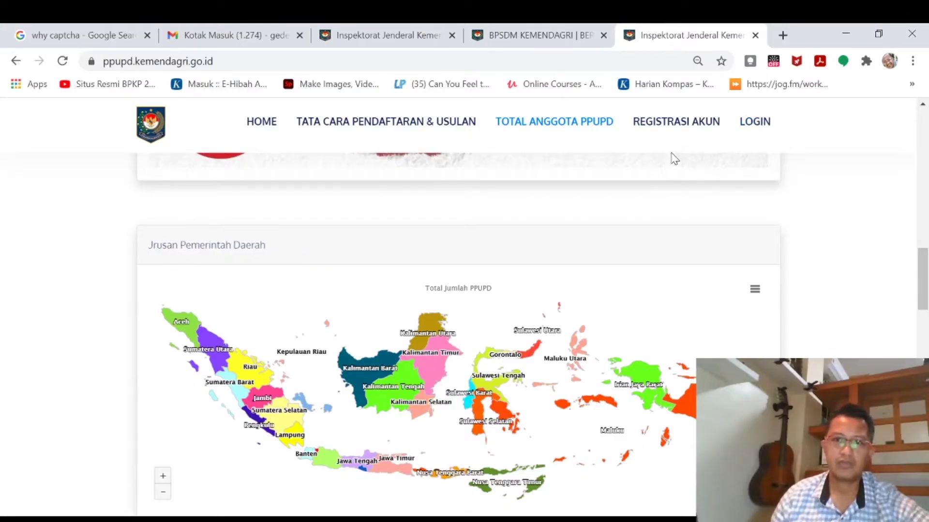
Go to the REGISTRASI AKUN page, highlight the 'Silakan Isi Data Anda' heading, and focus the NIP field.
click(684, 122)
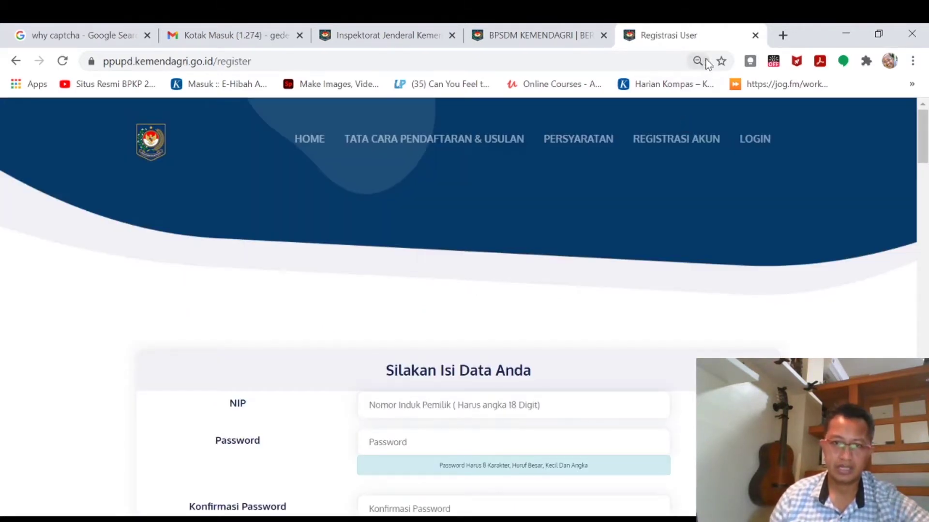
scroll(542, 299, down, 2)
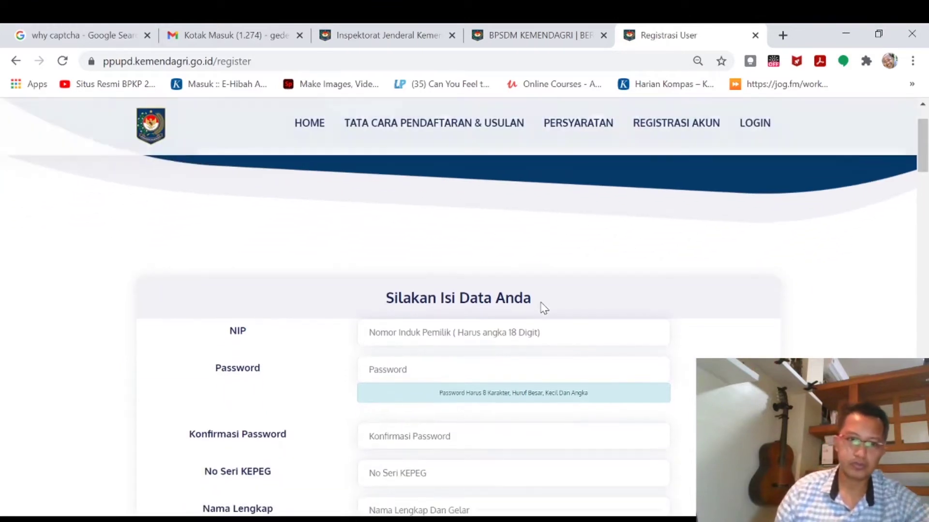
scroll(583, 280, up, 2)
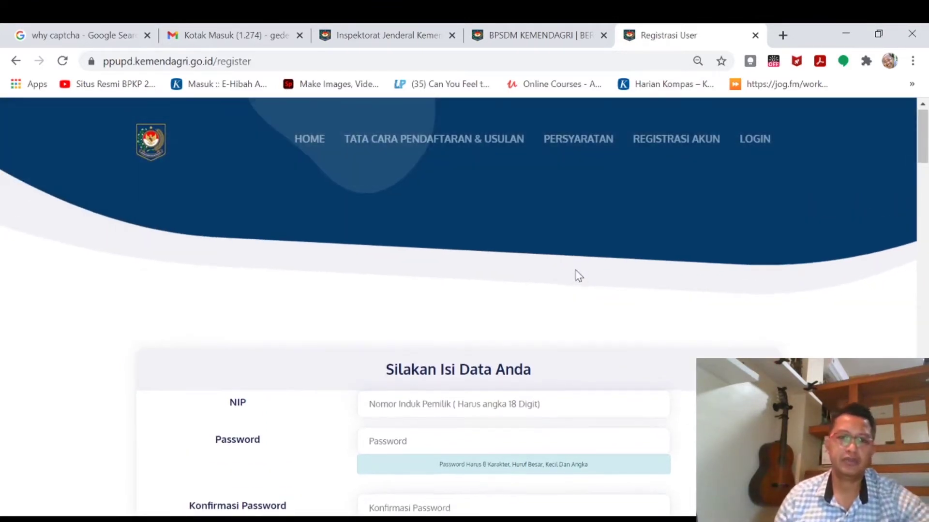
scroll(579, 275, down, 2)
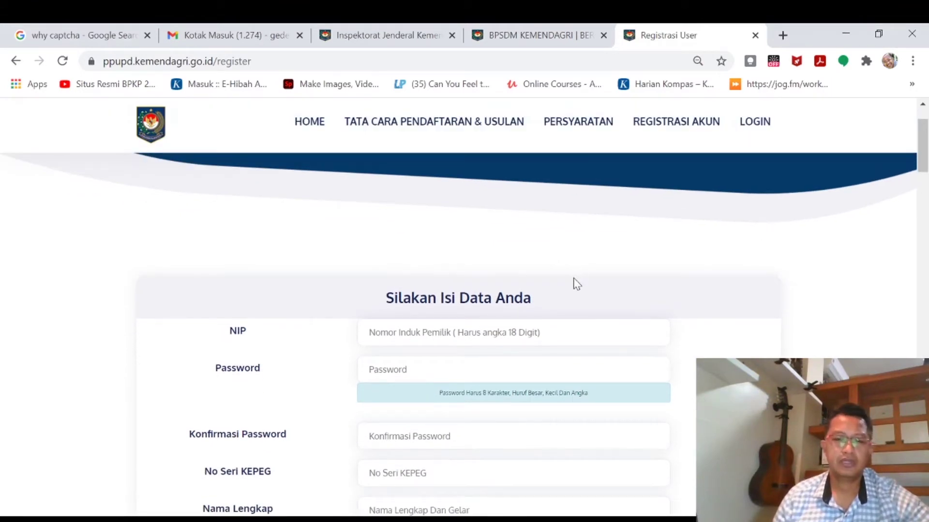
scroll(578, 310, down, 2)
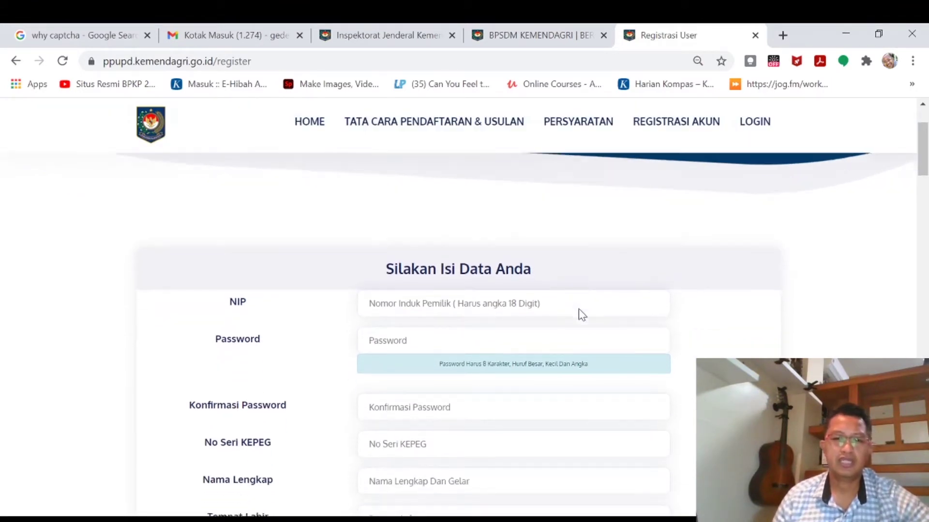
drag(539, 228, 359, 228)
click(368, 258)
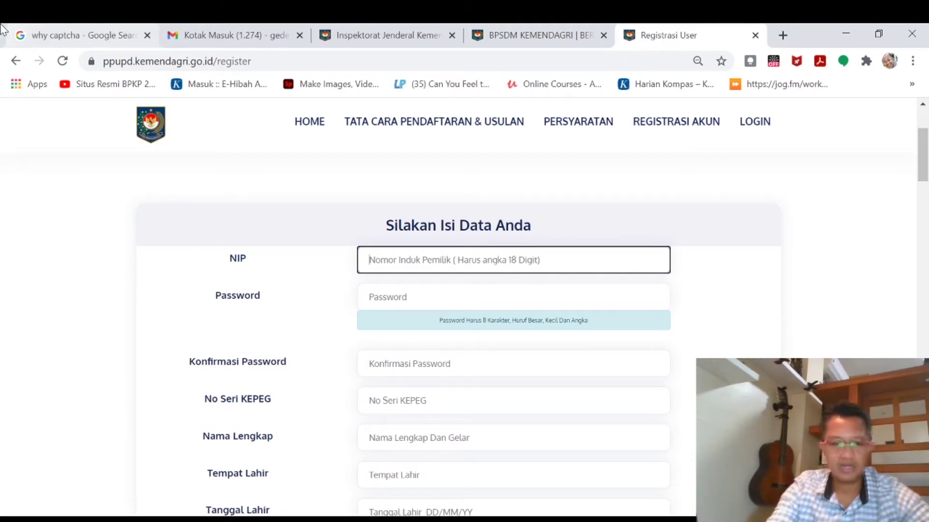
Enter an 18-digit NIP so the form reports 'NIP Benar'.
text(12345678901234)
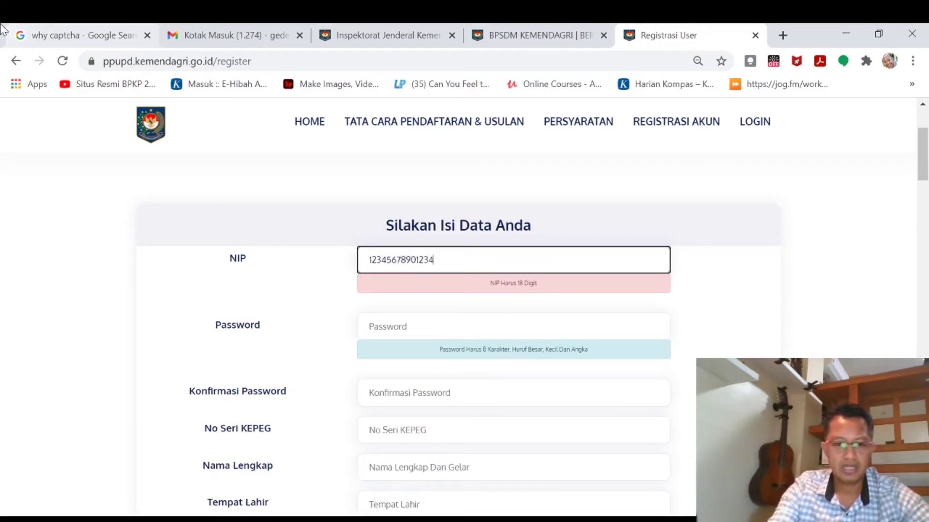
text(5678)
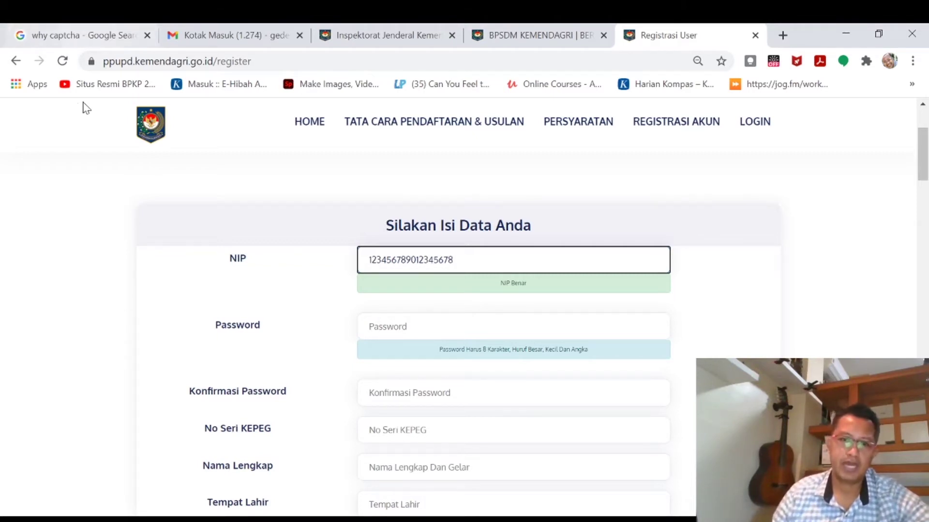
click(401, 327)
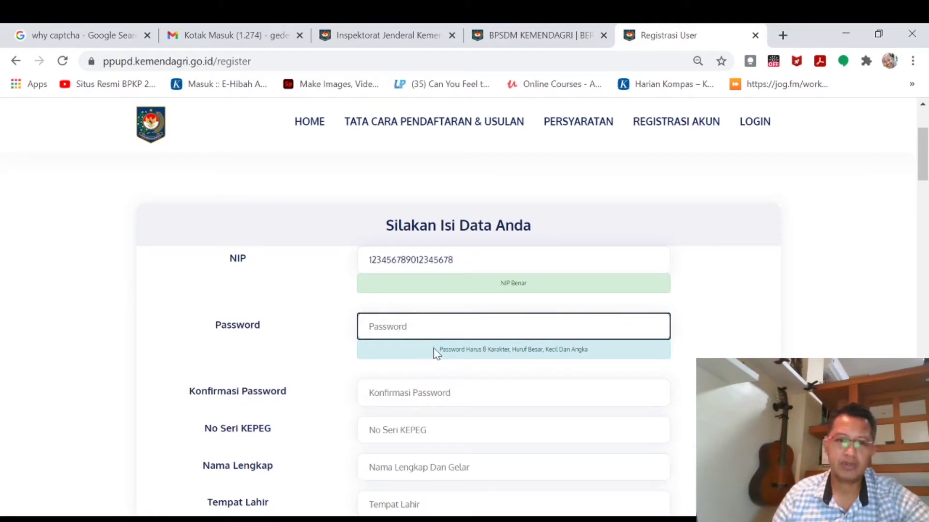
Highlight the password requirements hint, then return to the Password field.
drag(439, 352, 598, 358)
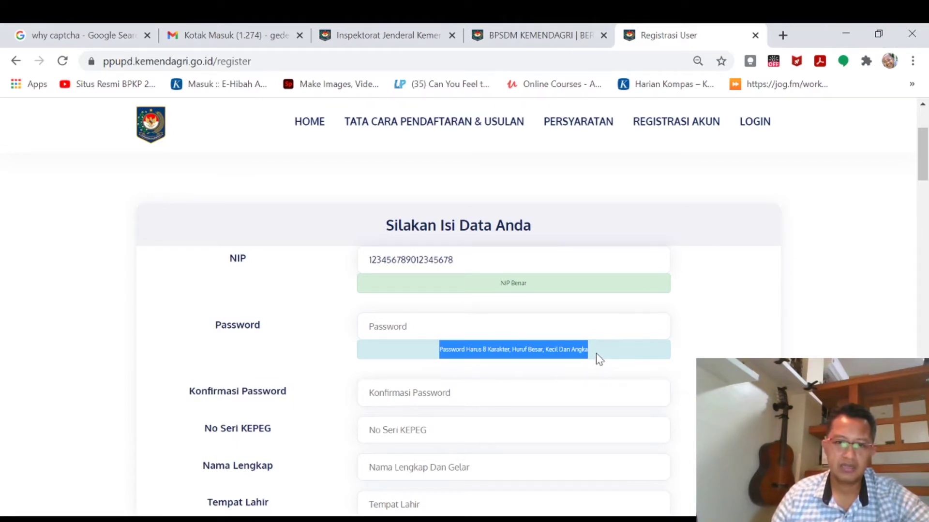
click(644, 364)
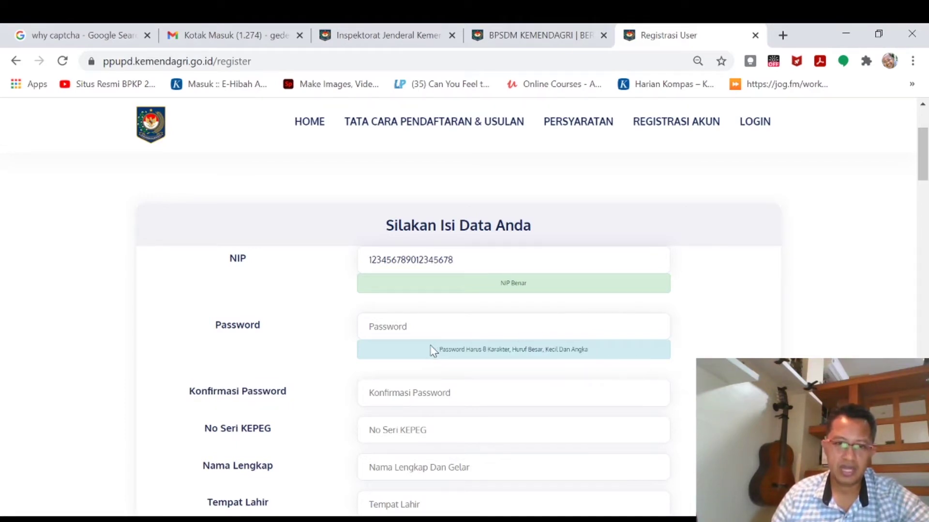
scroll(469, 371, up, 1)
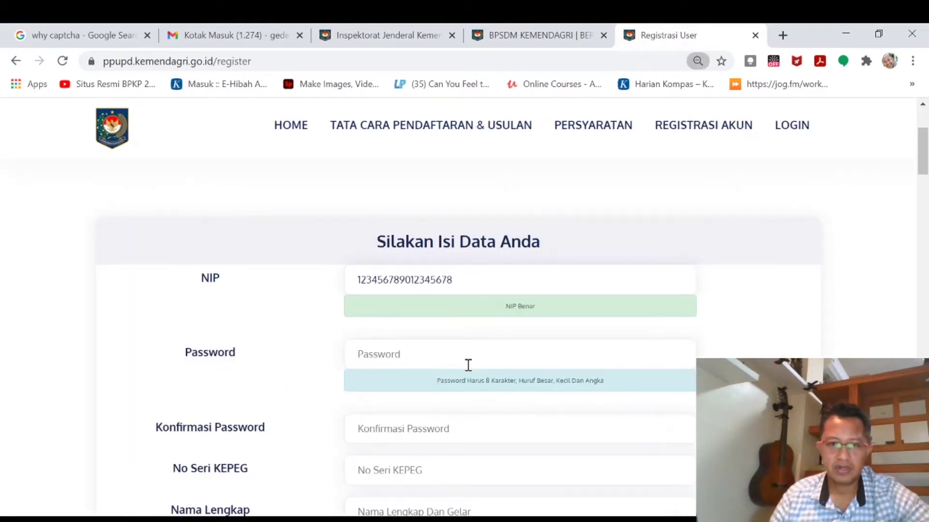
scroll(468, 365, up, 1)
scroll(468, 371, down, 4)
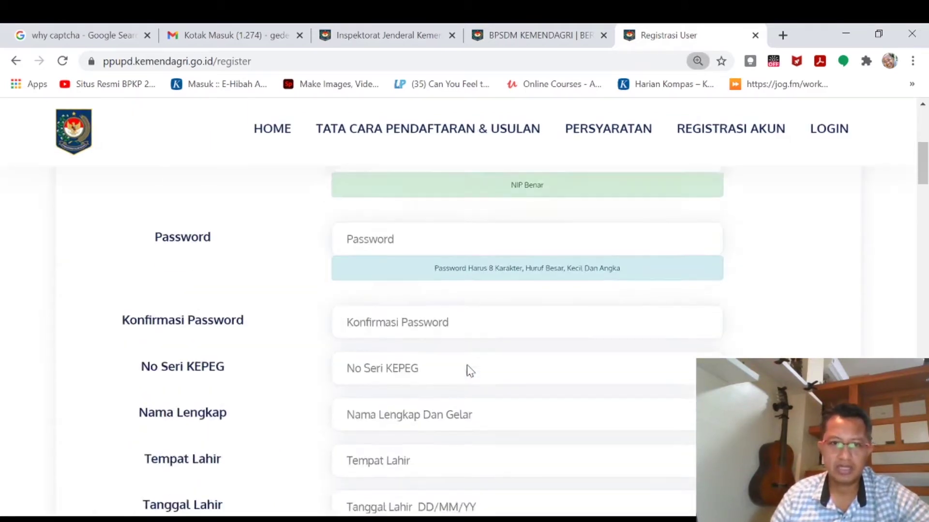
scroll(468, 371, up, 1)
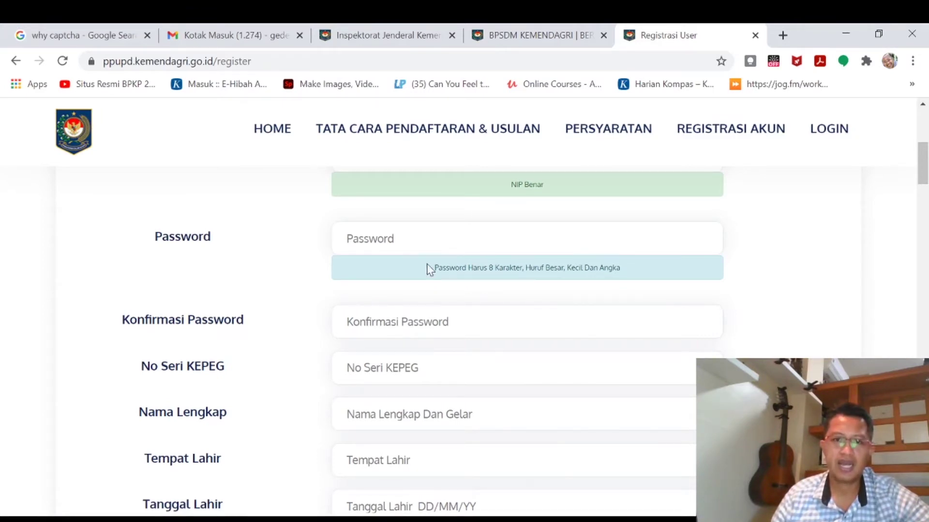
click(336, 236)
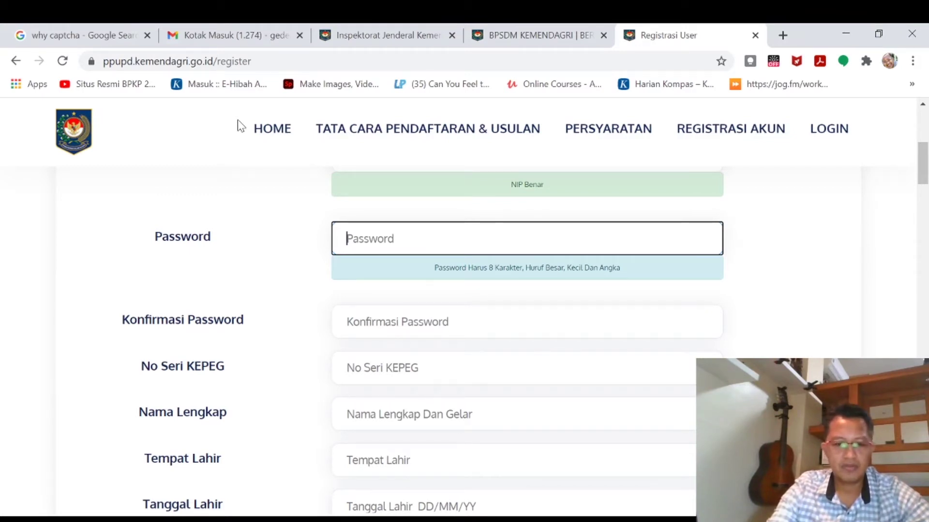
Test the password length rule, then enter a 10-character password the form marks 'Password Aman'.
text(a)
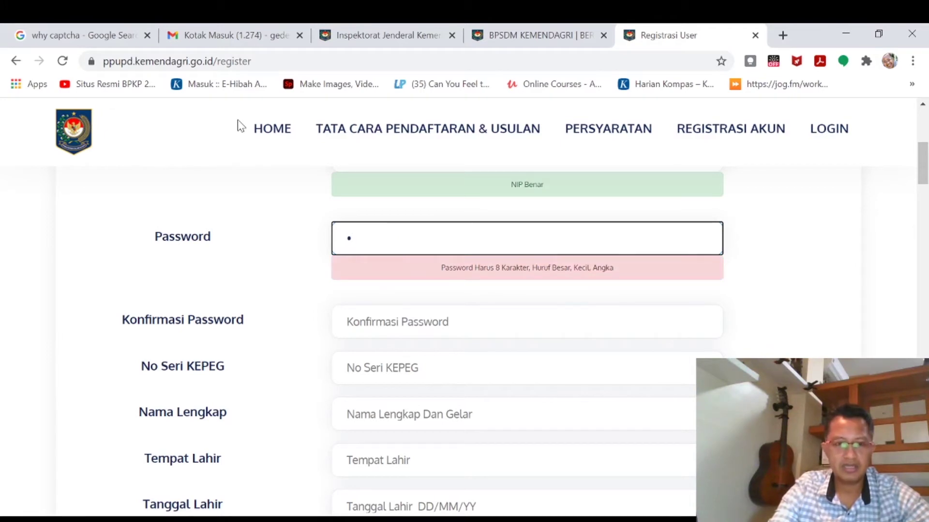
text(bcd)
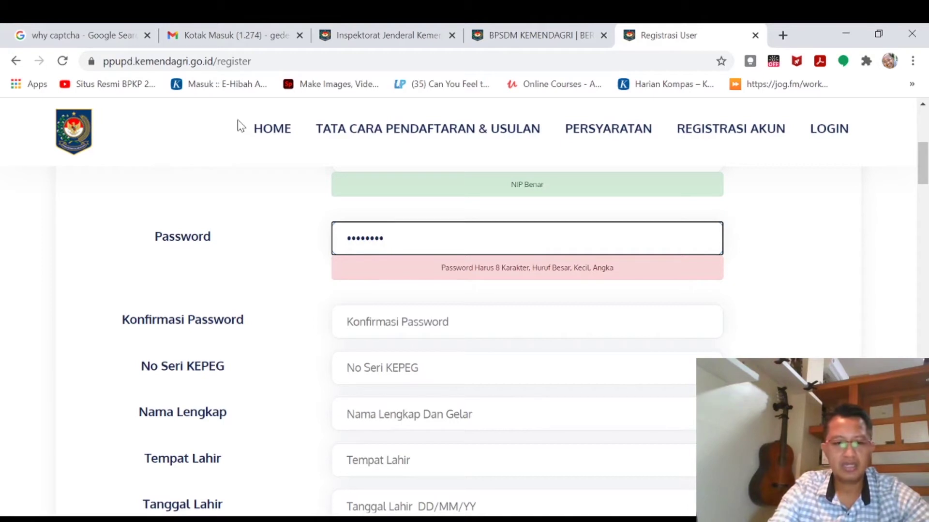
text(efghijk)
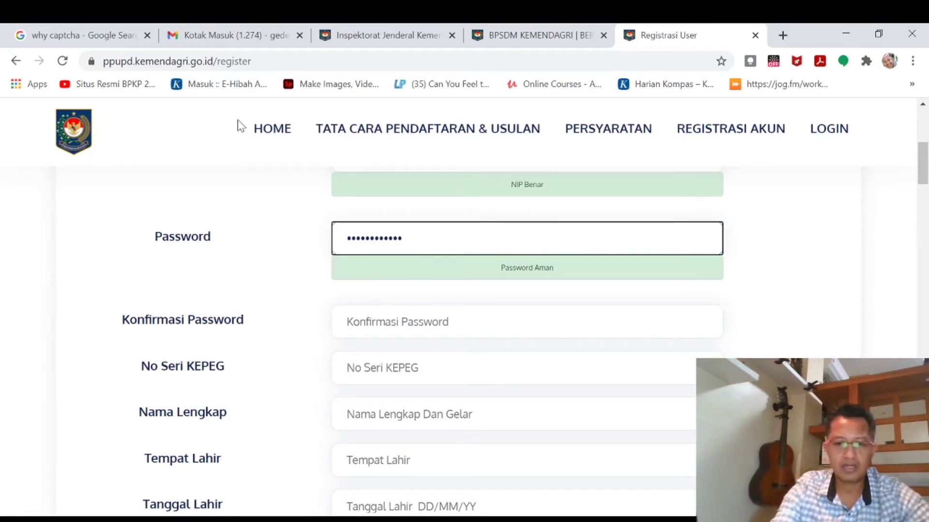
key(BackSpace)
key(BackSpace)
key(BackSpace)
key(BackSpace)
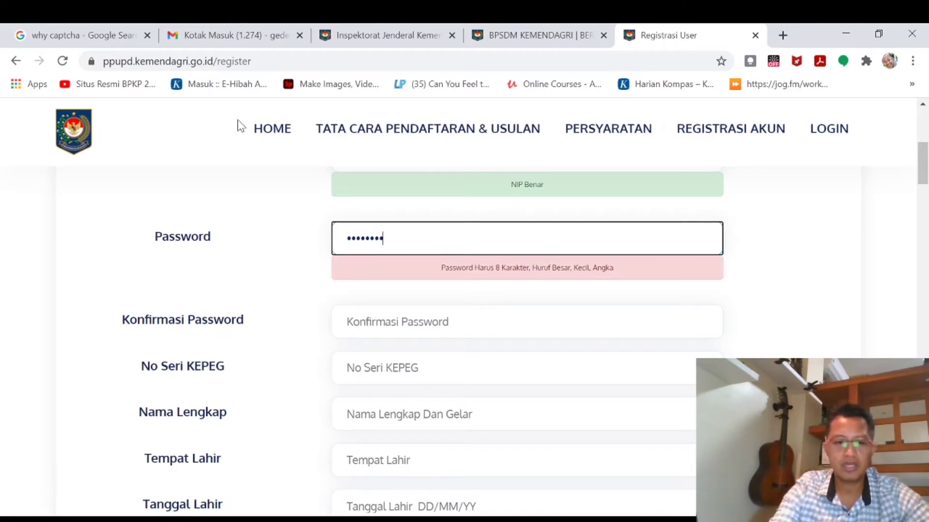
text(1)
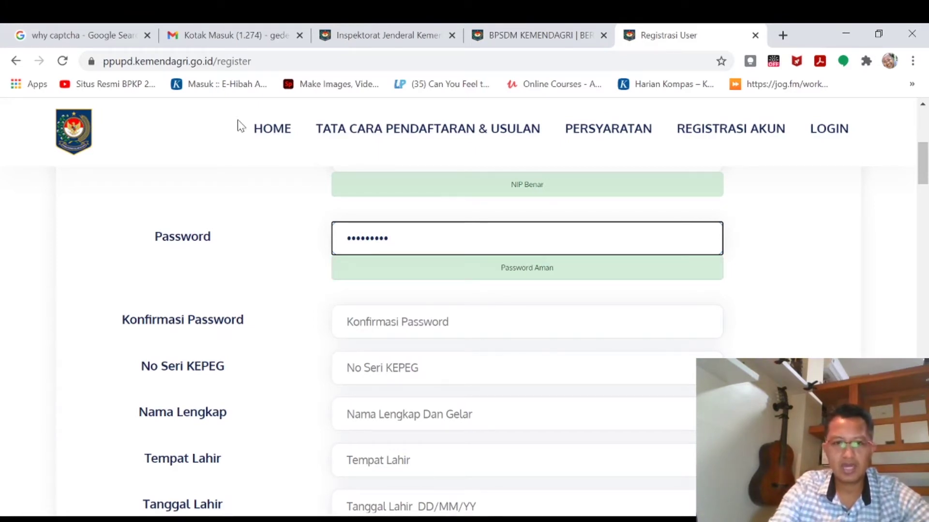
text(2)
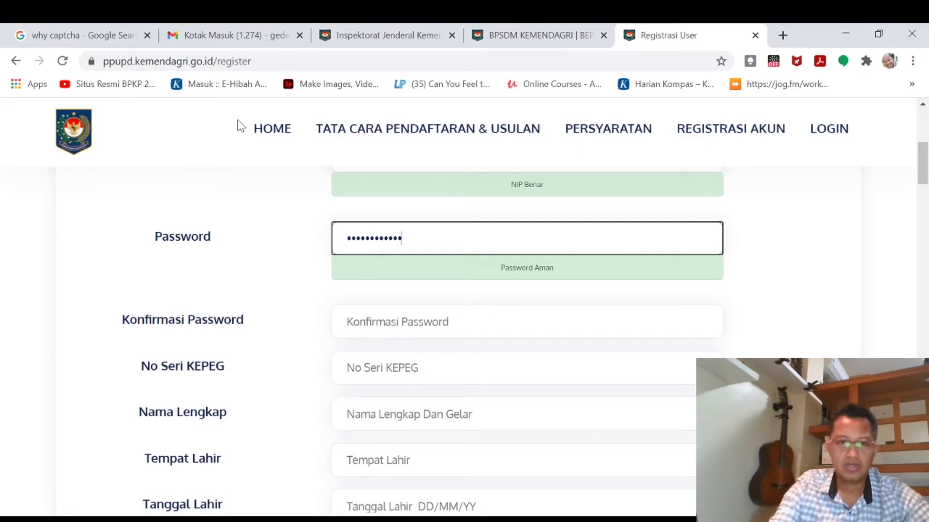
key(ctrl+a)
key(BackSpace)
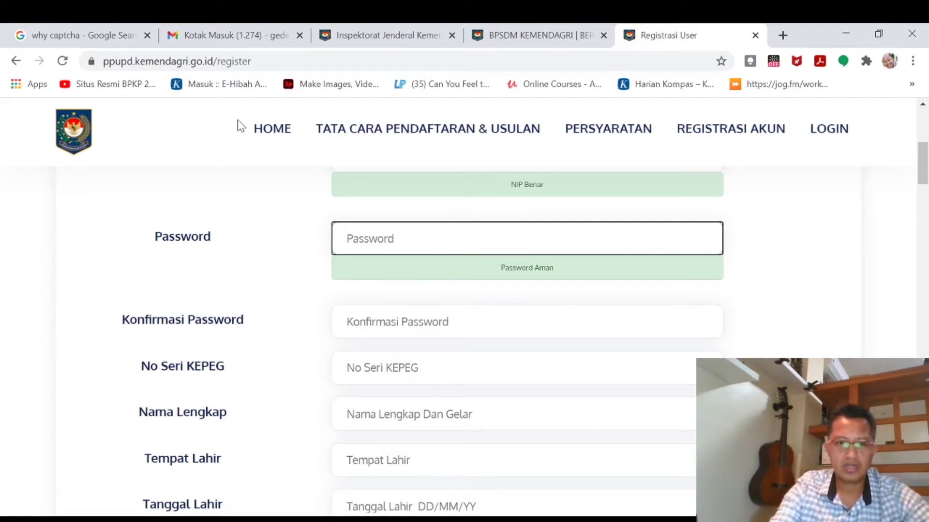
text(Pa)
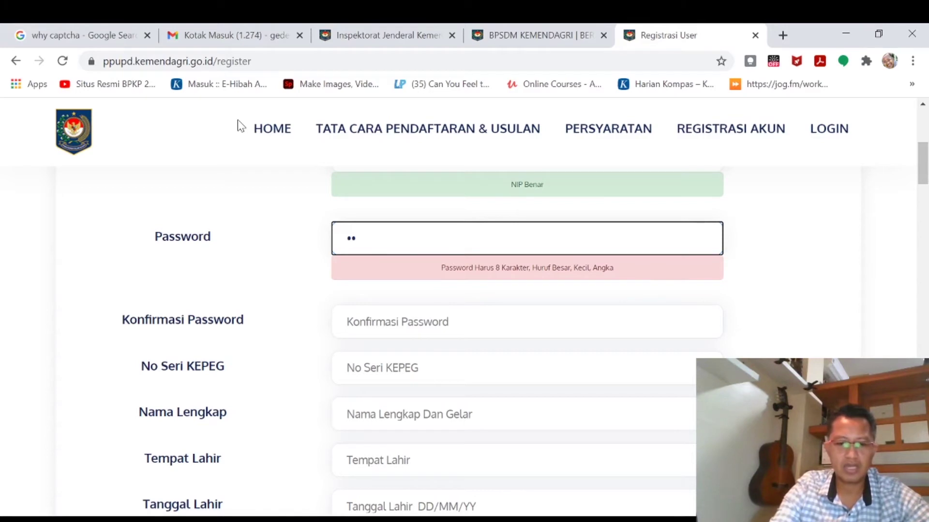
text(••••••)
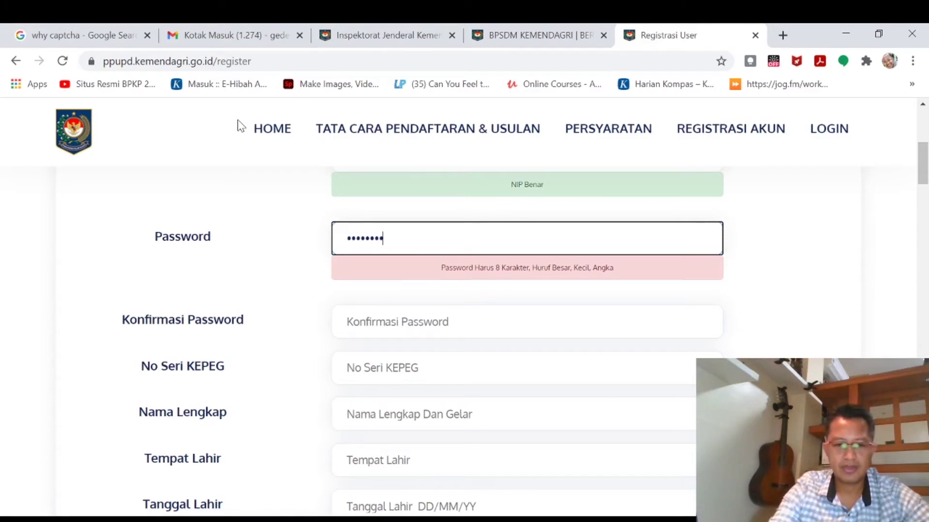
text(••)
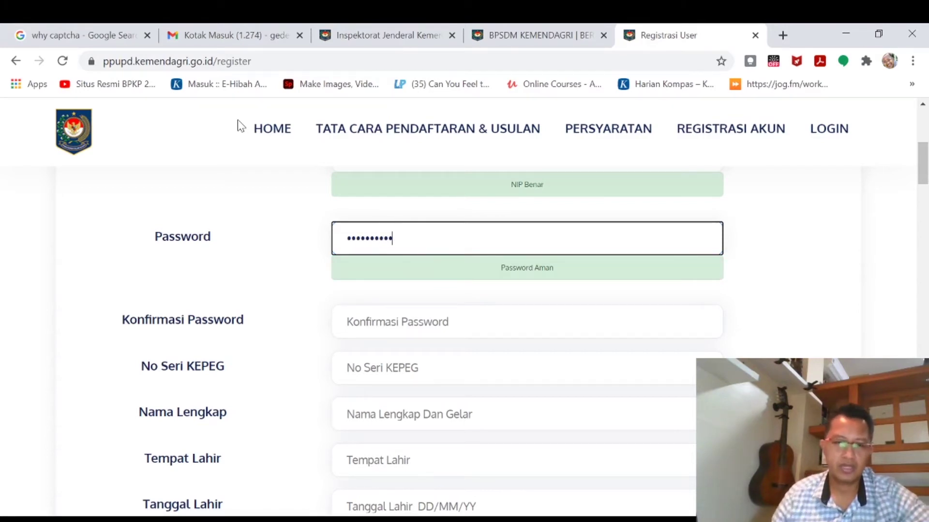
drag(393, 238, 279, 237)
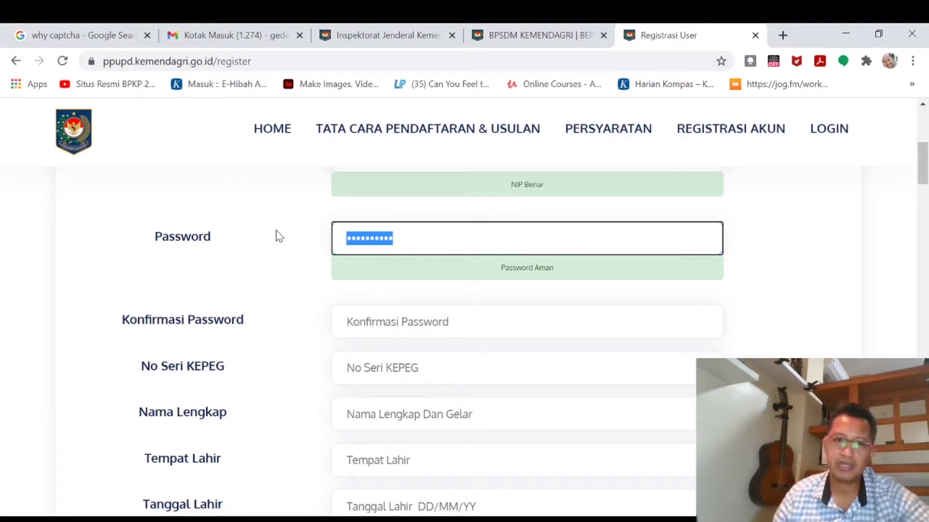
Retype the password in Konfirmasi Password until 'Password Dan Konfirmasi Password Benar' appears.
click(446, 323)
key(ctrl+v)
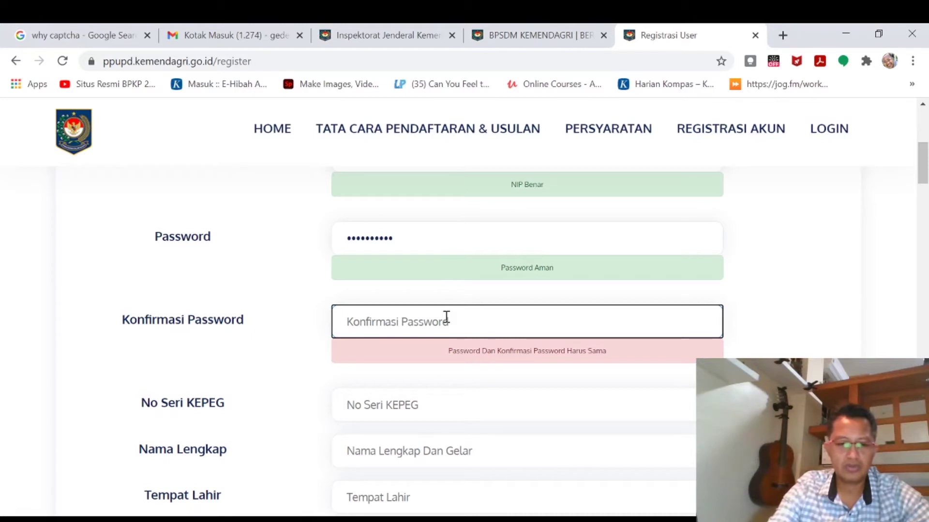
text(a)
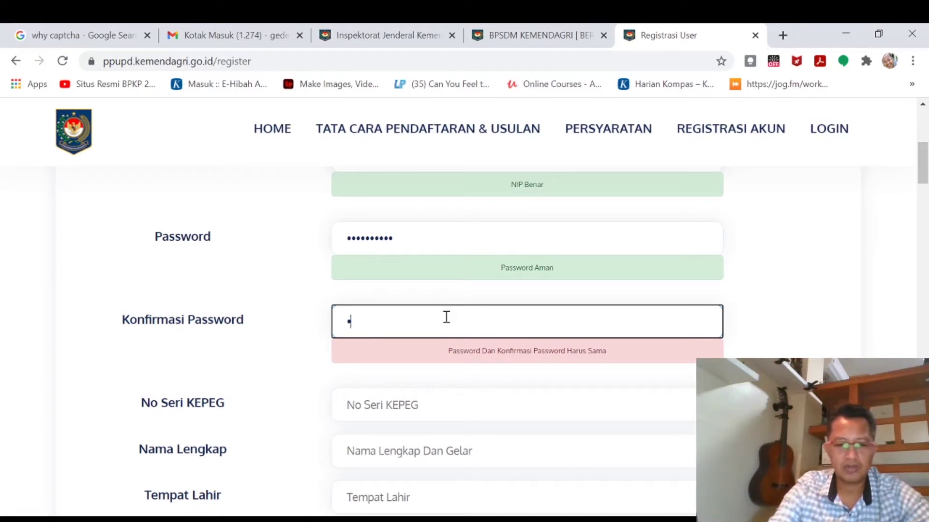
key(BackSpace)
text(aaaa)
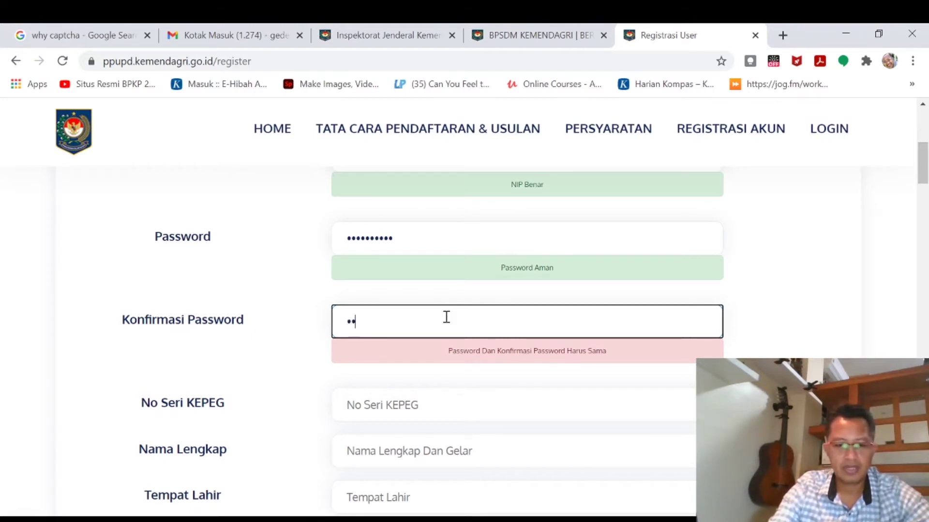
text(aa)
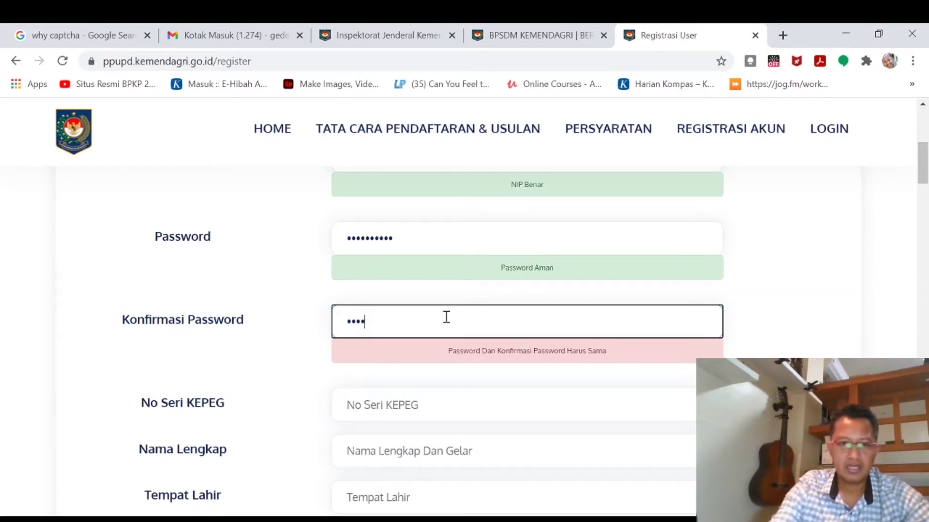
key(BackSpace)
key(BackSpace)
key(BackSpace)
key(BackSpace)
text(aaaaaa)
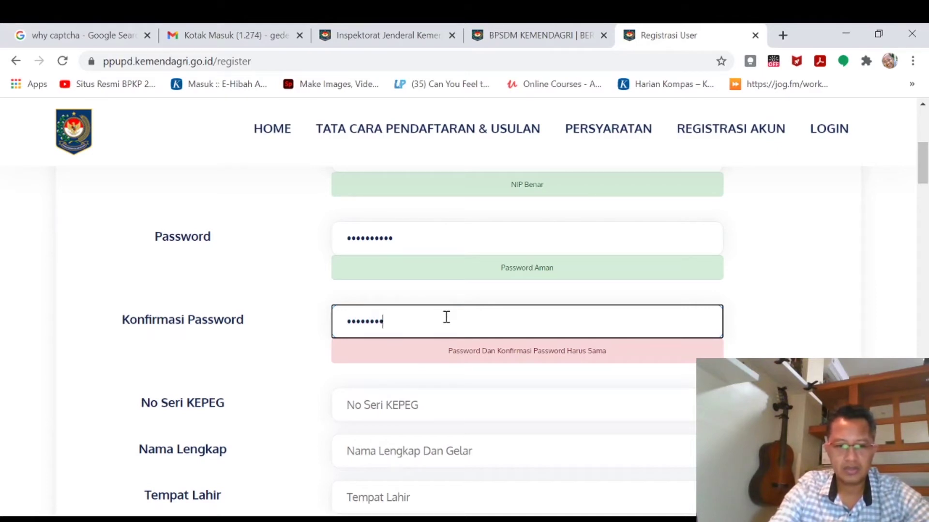
text(aaaa)
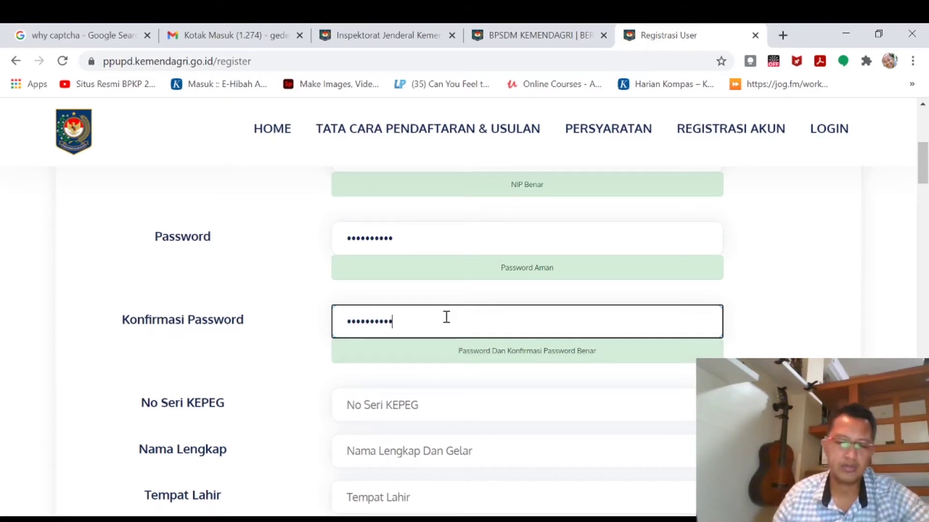
click(454, 412)
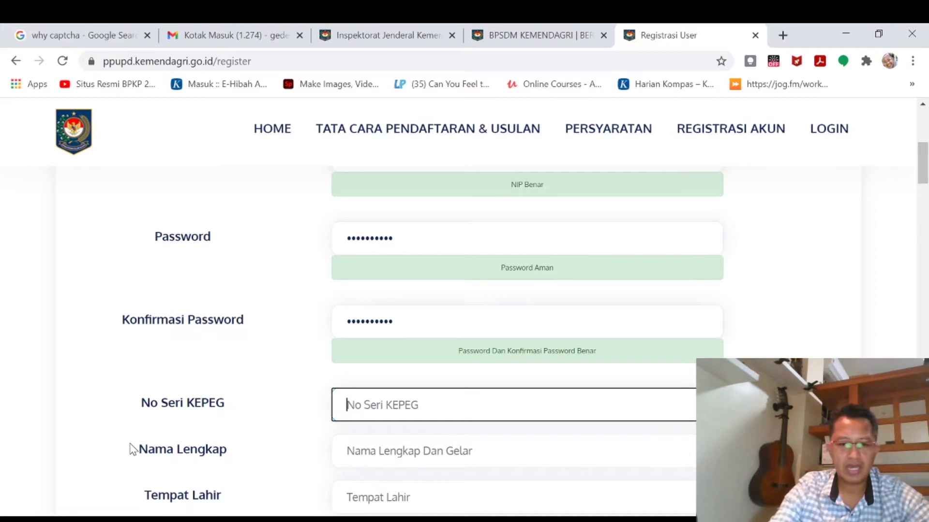
Enter the KEPEG serial number and the applicant's full name.
text(H)
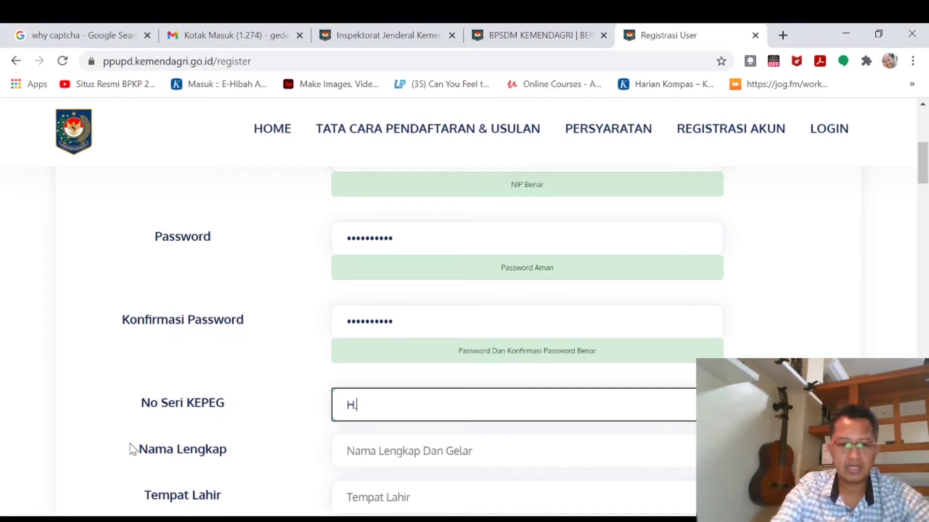
text(.1234)
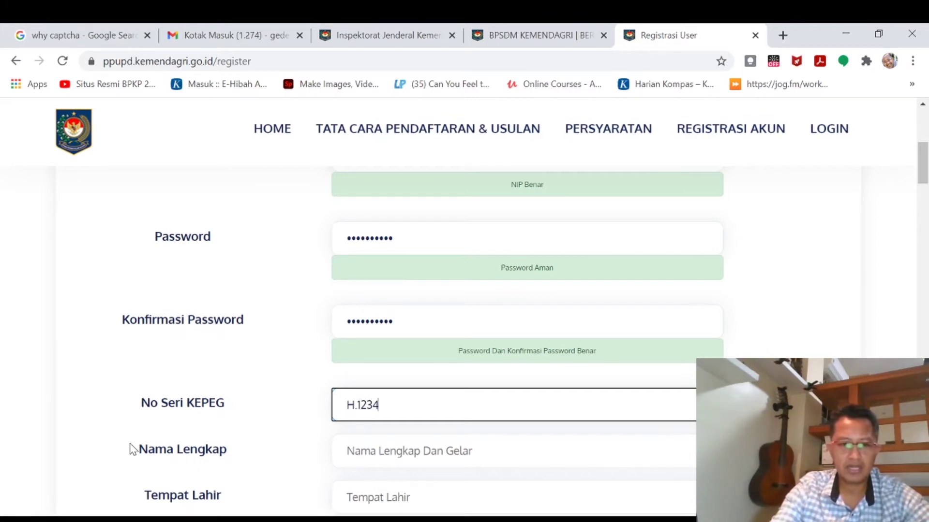
text(5)
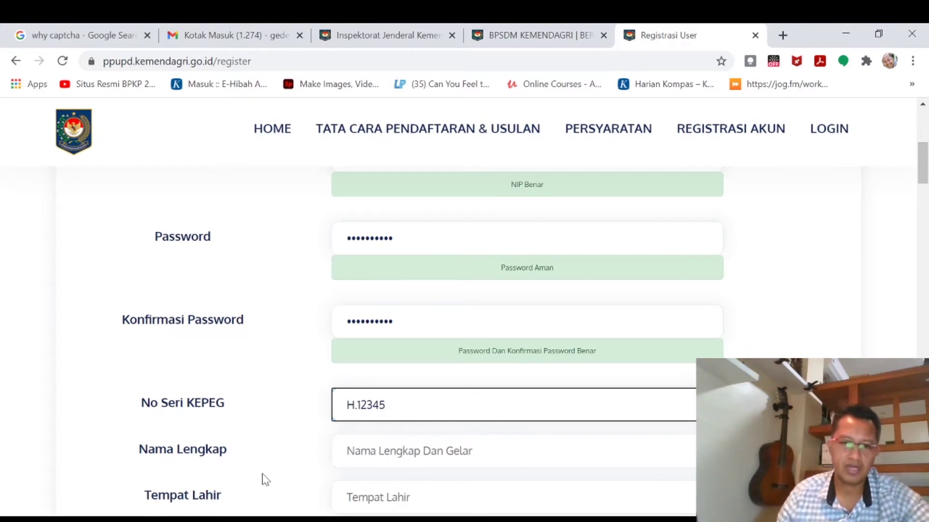
click(369, 448)
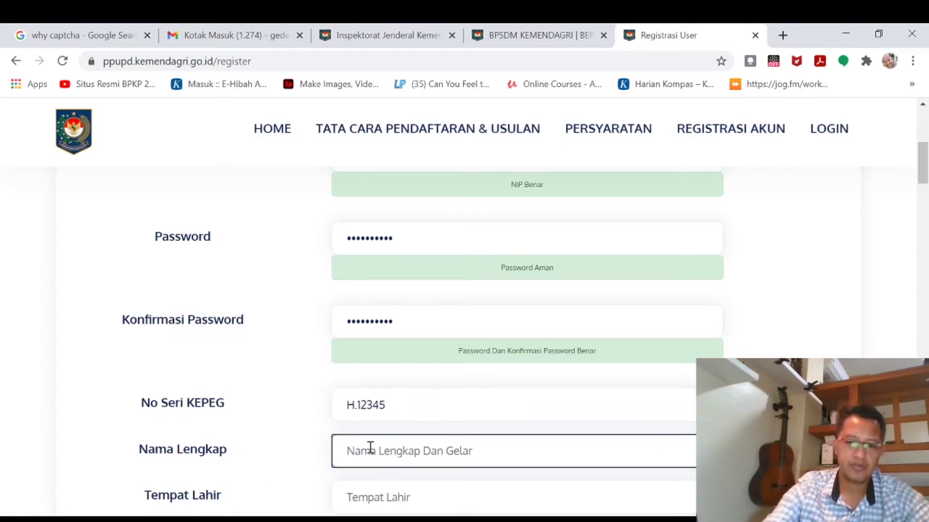
text(K)
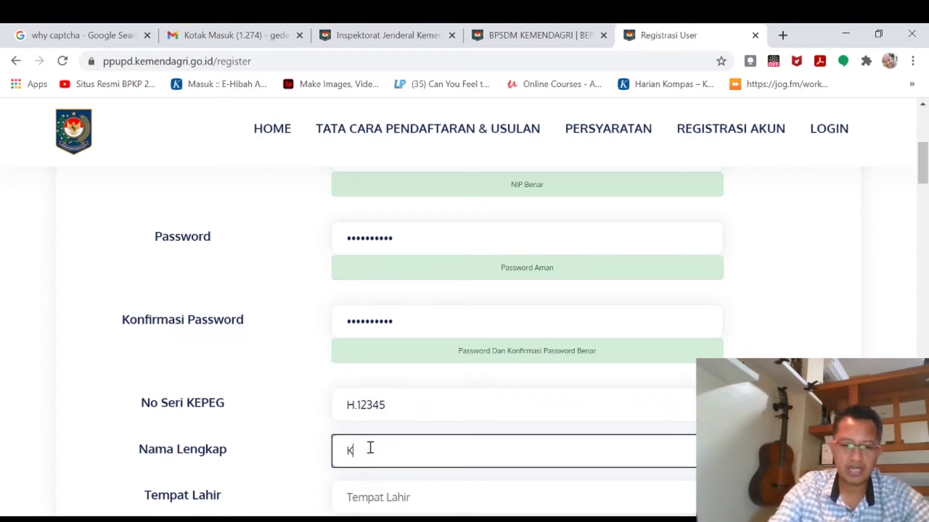
text(ompetend)
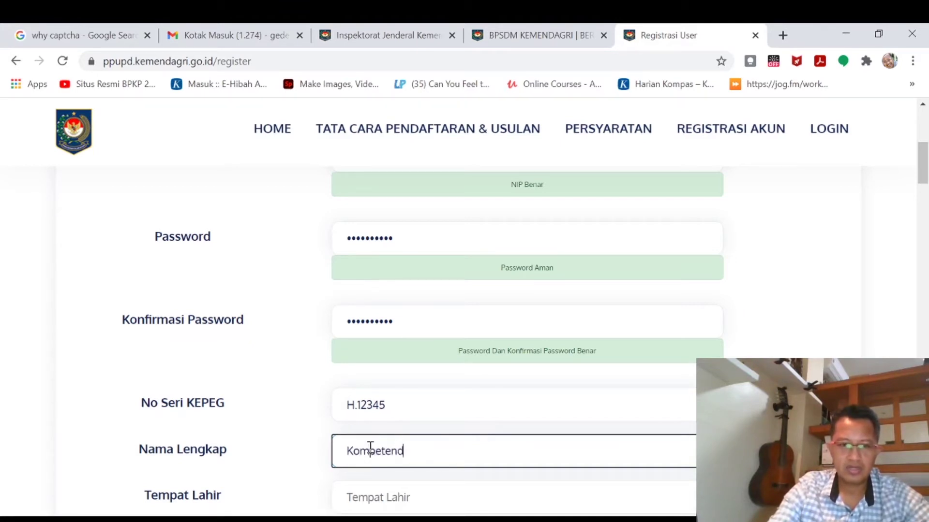
key(BackSpace)
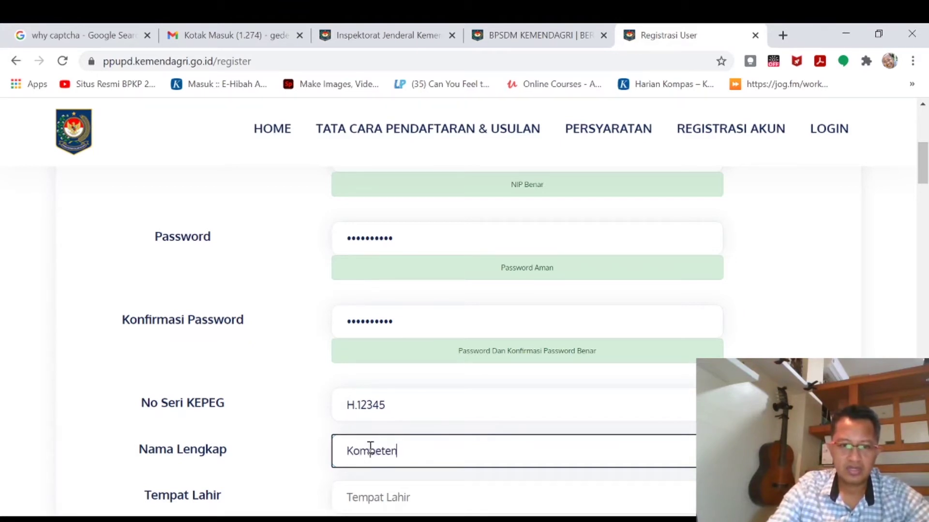
text(pro)
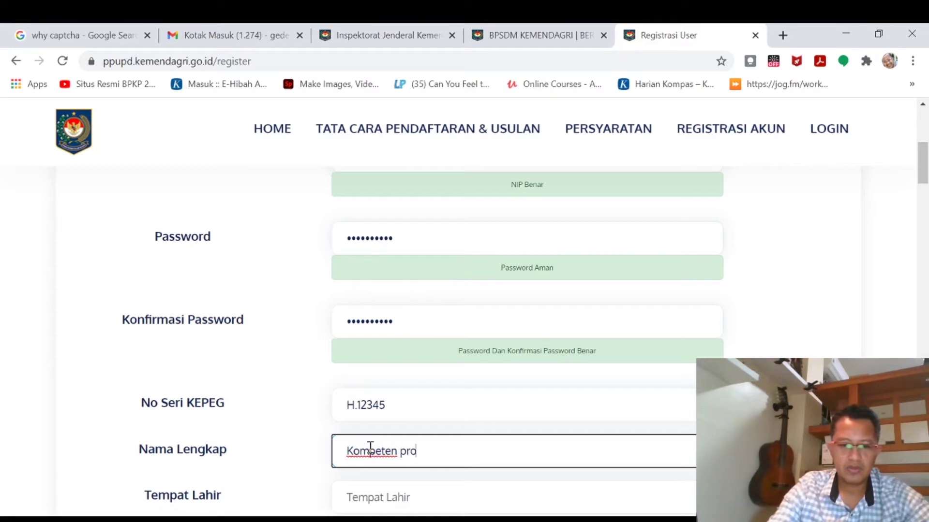
text(fesional)
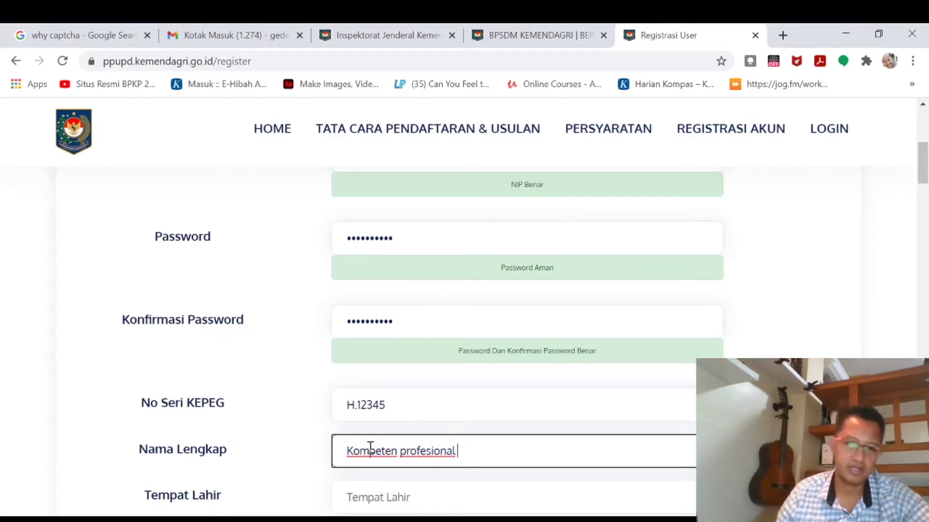
Start typing Denpasar as the place of birth.
scroll(394, 399, down, 5)
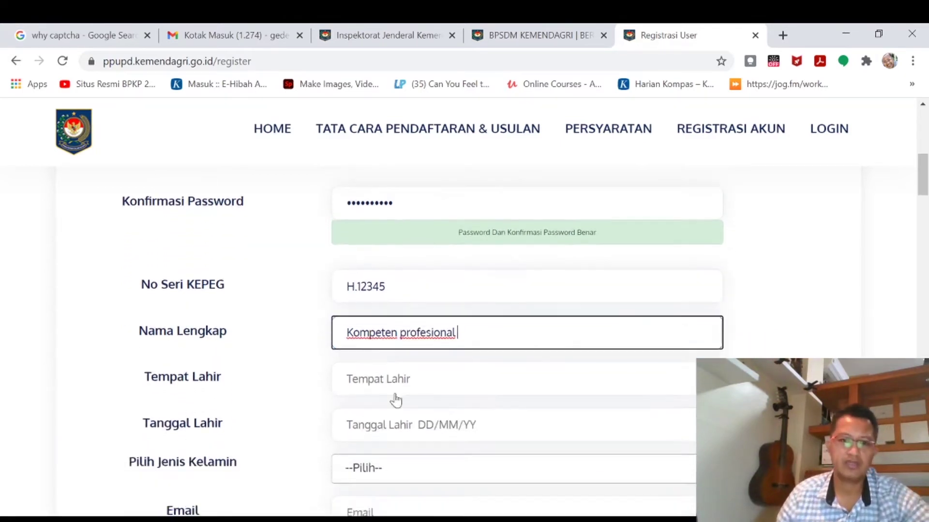
click(403, 282)
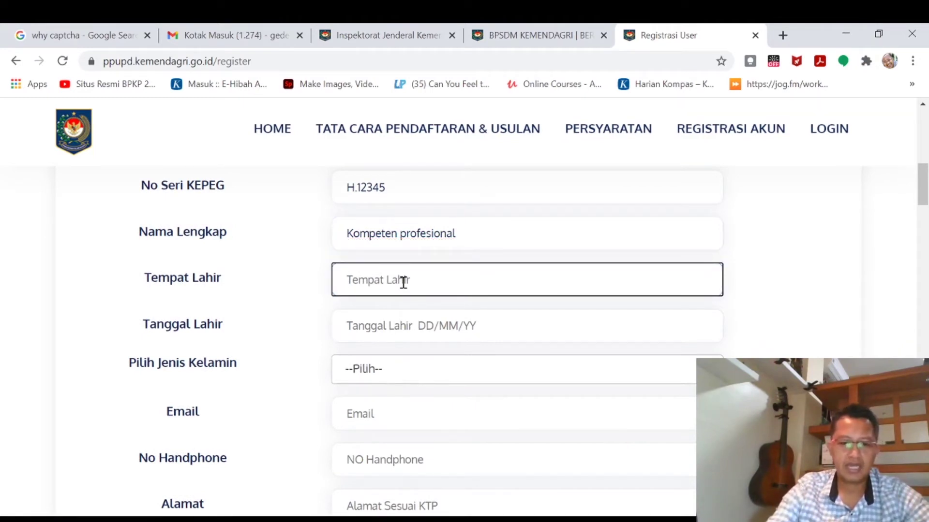
text(Denpasa)
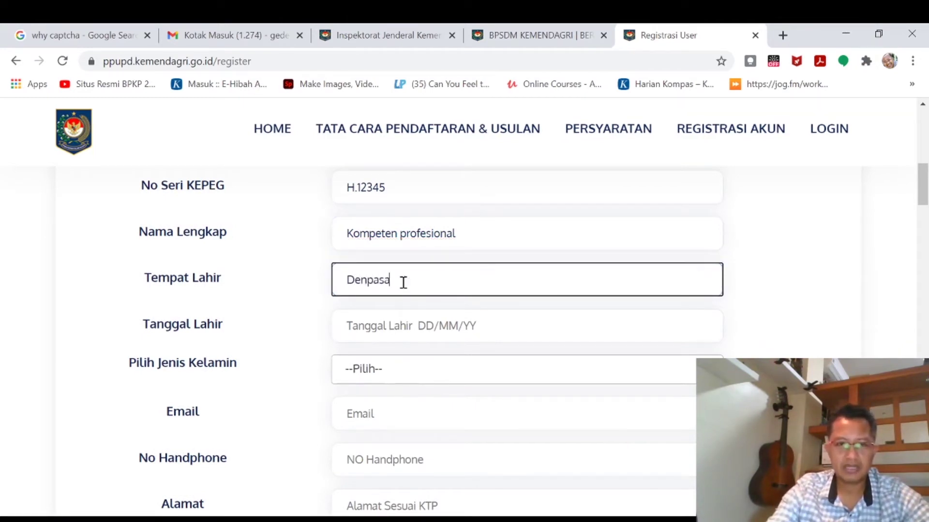
text(r)
Set Tanggal Lahir to 01-01-1980 by stepping the datepicker back to 1980, then January, day 1.
click(428, 325)
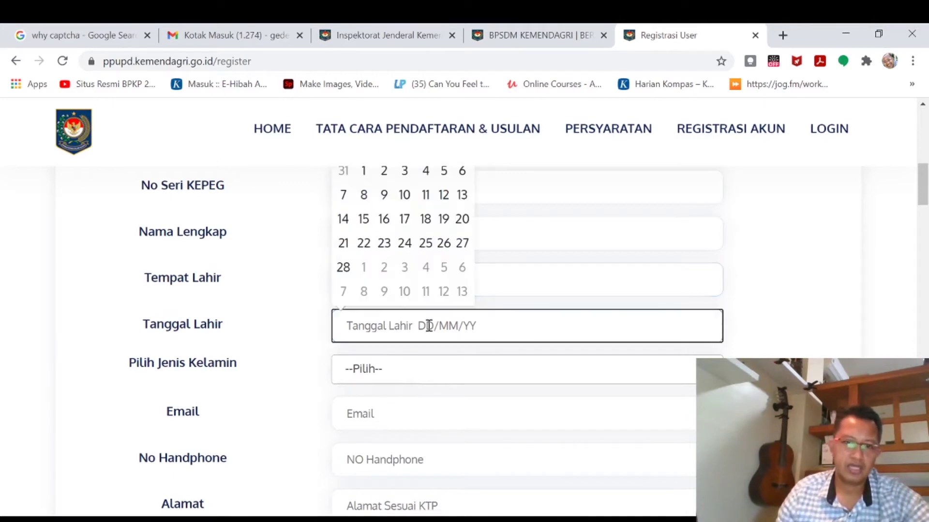
scroll(590, 320, up, 2)
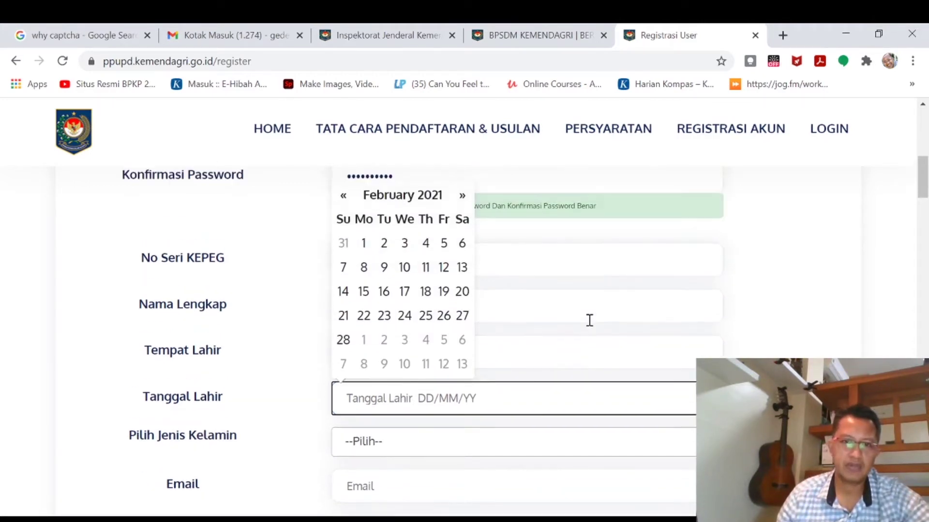
scroll(583, 336, up, 2)
scroll(582, 335, down, 2)
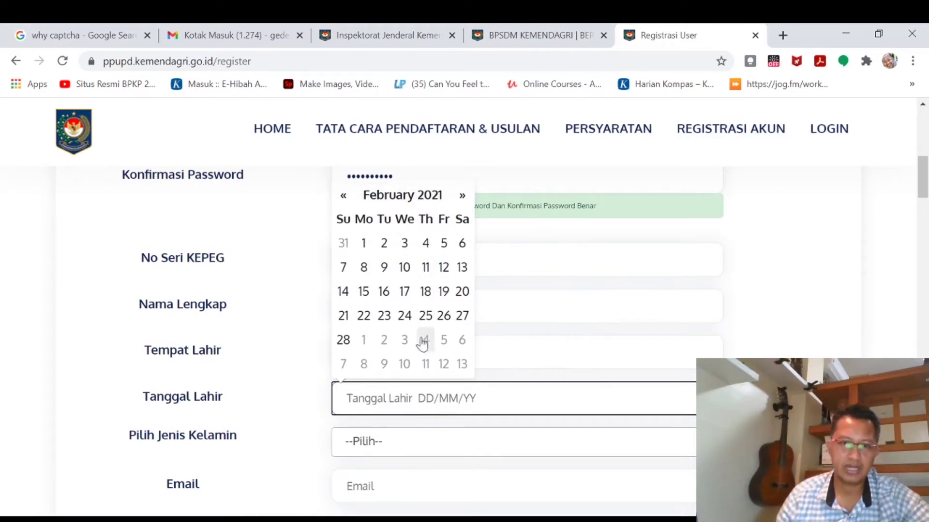
click(409, 196)
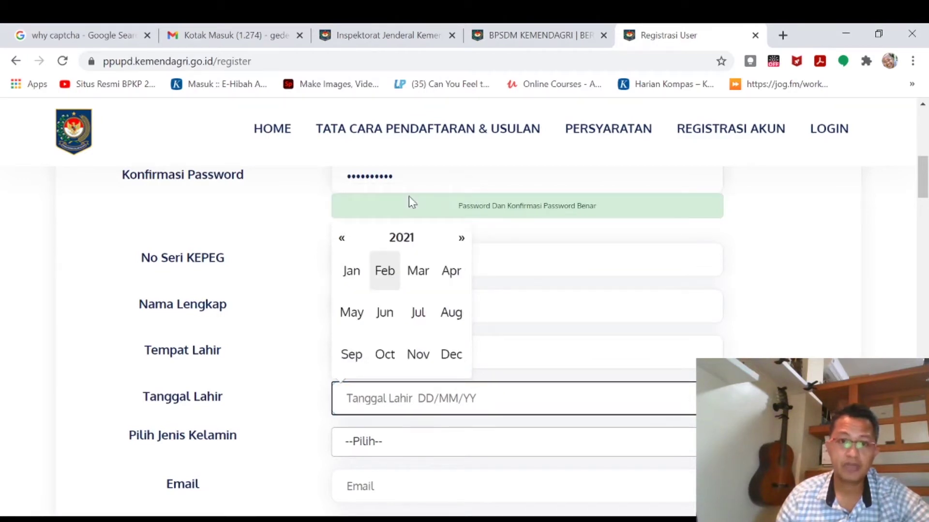
click(406, 245)
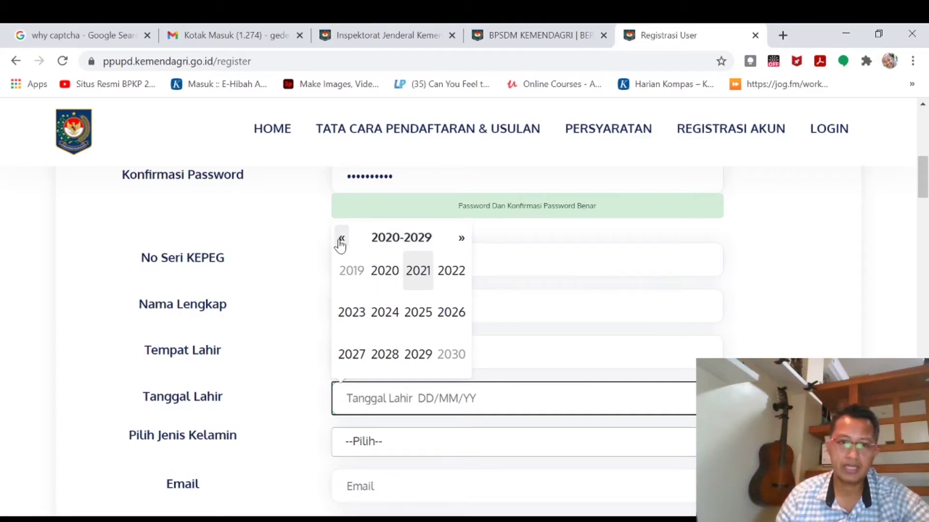
click(407, 247)
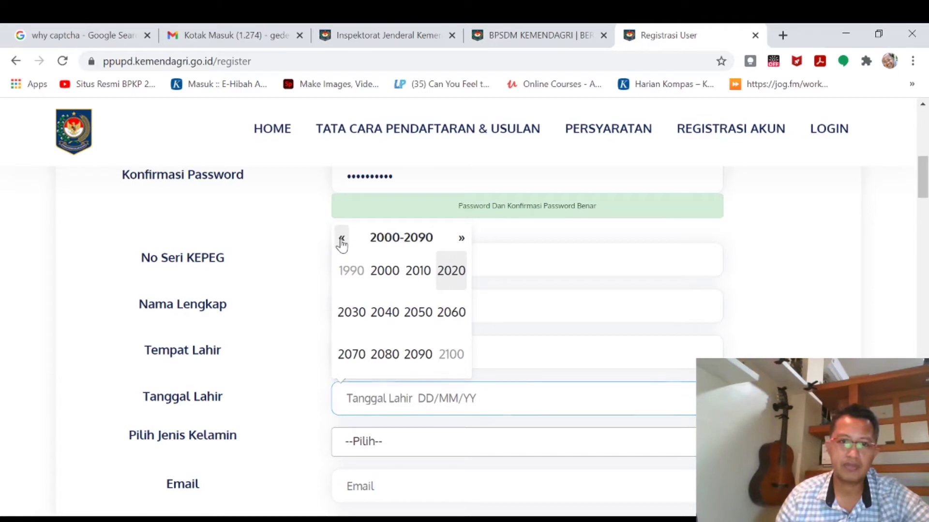
click(341, 242)
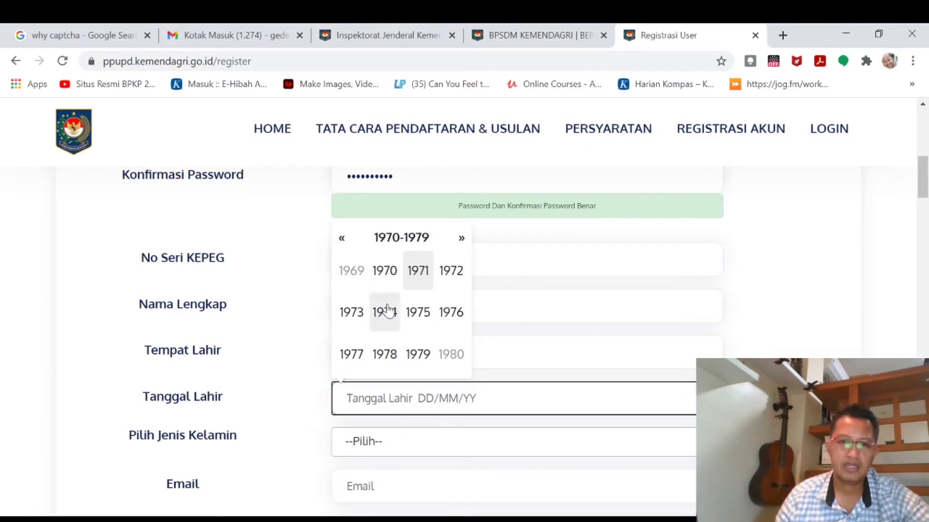
click(462, 239)
click(386, 276)
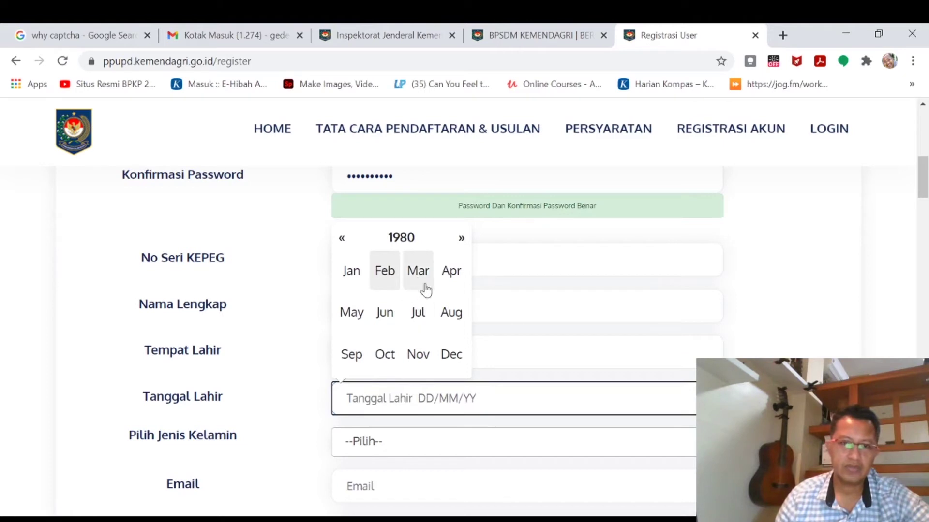
click(358, 276)
click(385, 243)
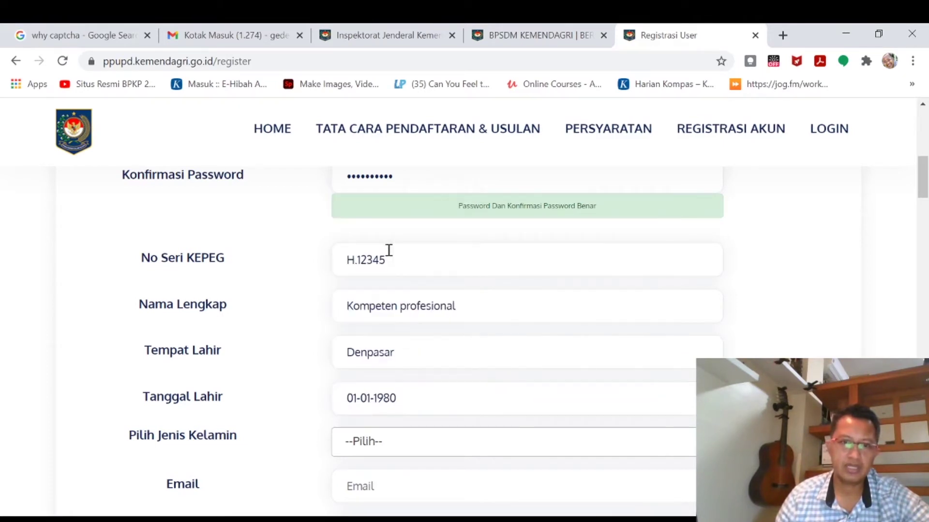
Set gender to Laki-Laki and fill the e-mail from Chrome's saved autofill.
click(398, 449)
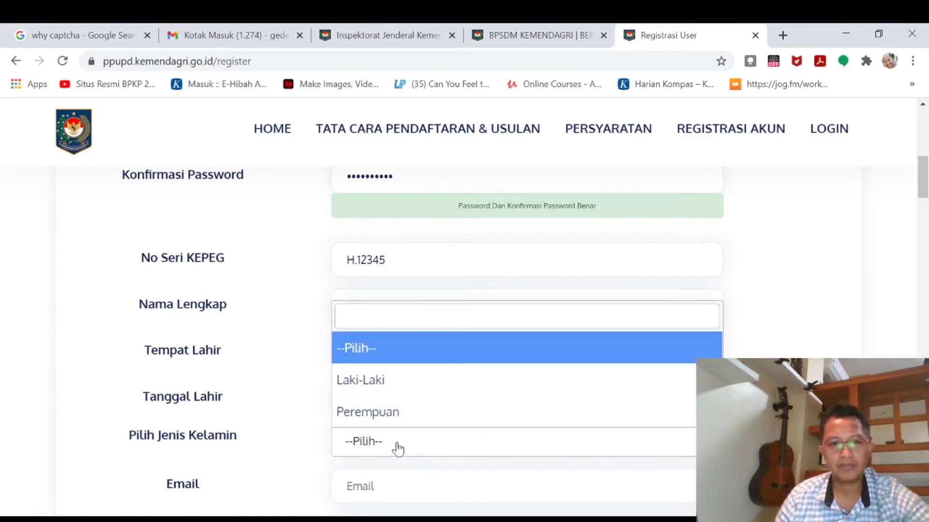
click(399, 382)
scroll(400, 383, down, 3)
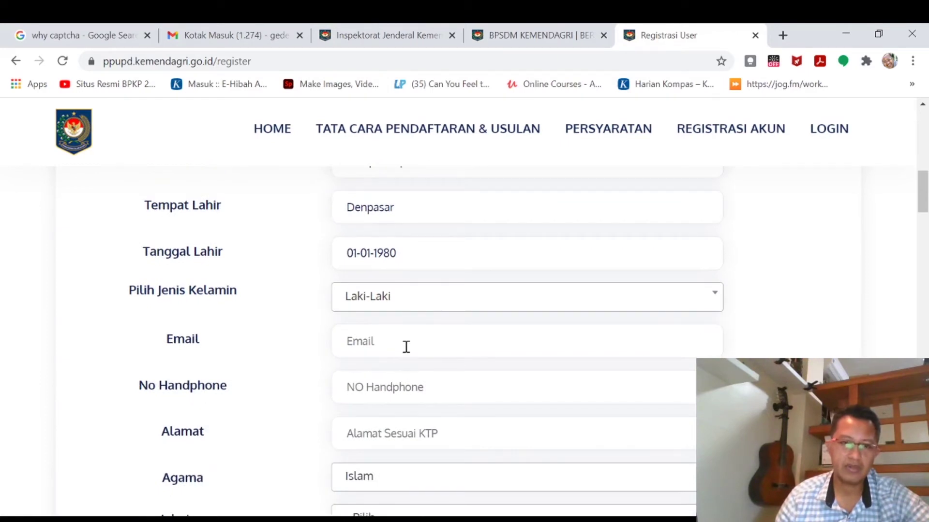
click(404, 346)
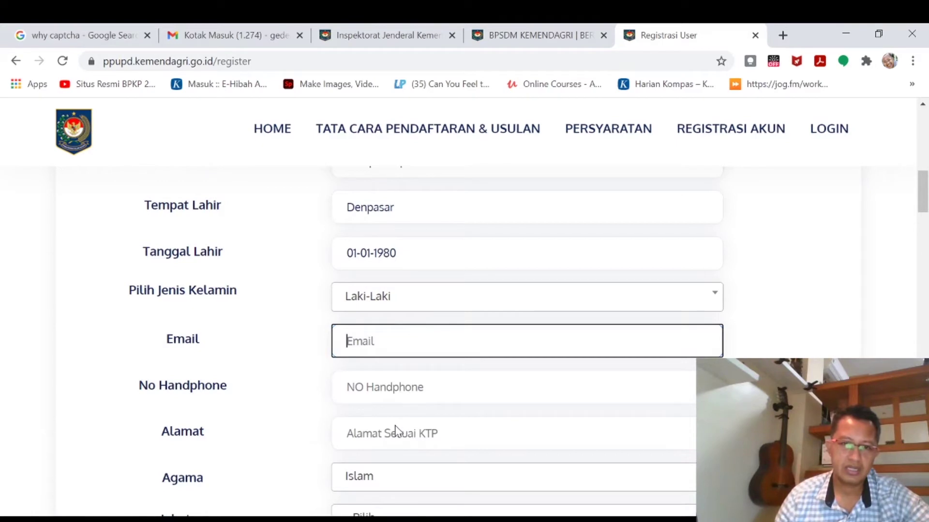
click(397, 391)
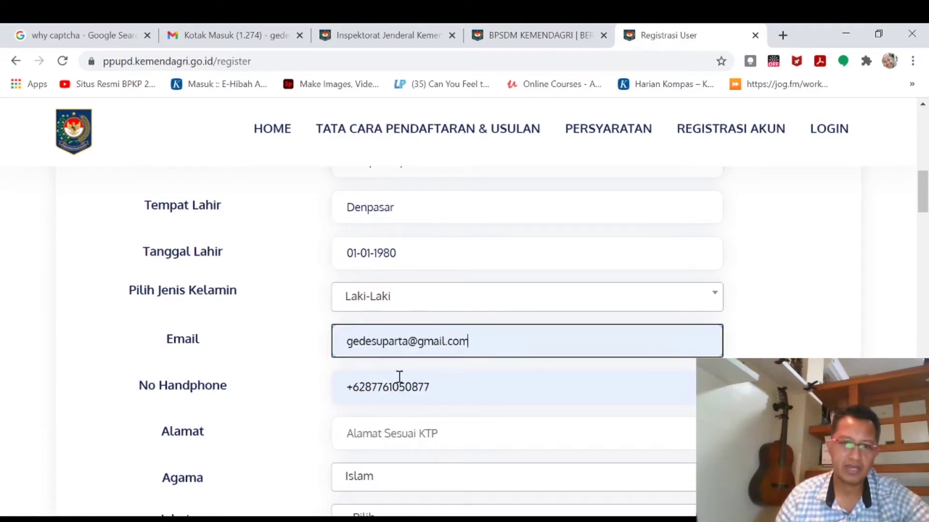
Replace the autofilled phone number, enter the home address, and set religion to Hindu.
drag(439, 394, 325, 388)
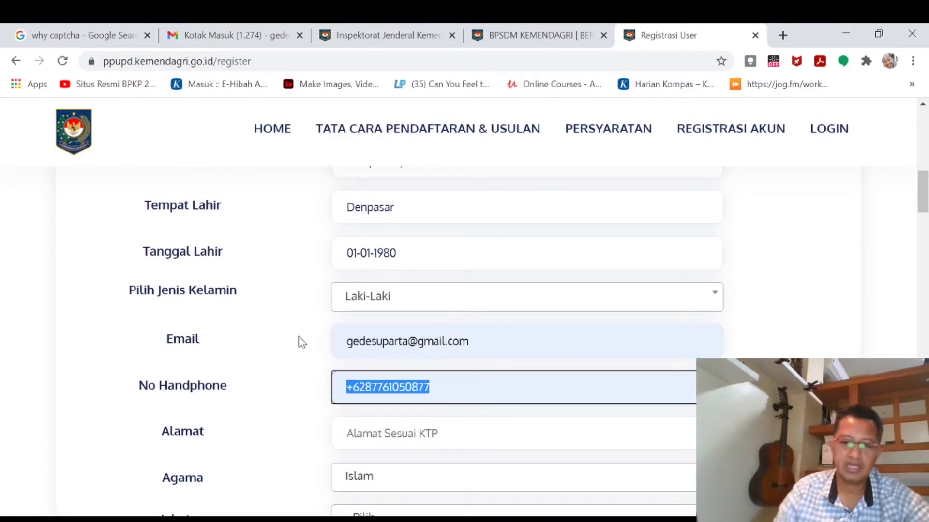
key(BackSpace)
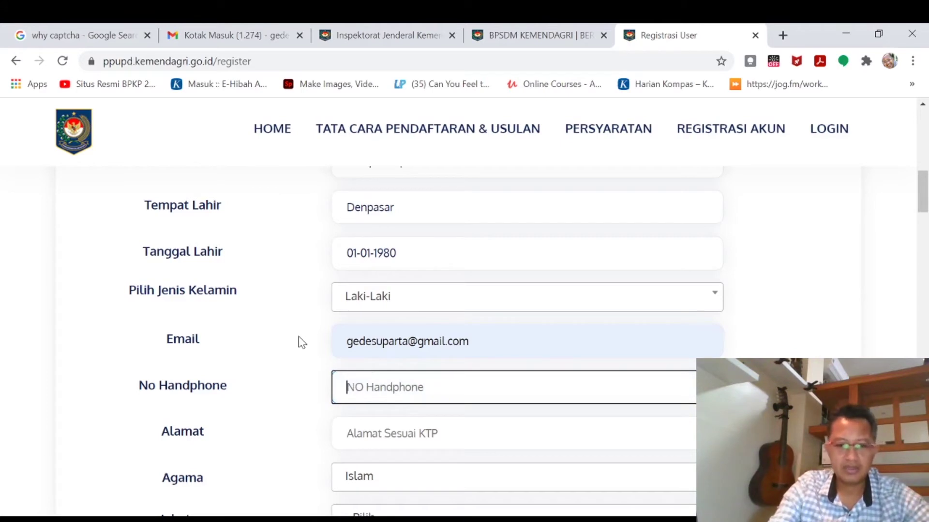
text(081)
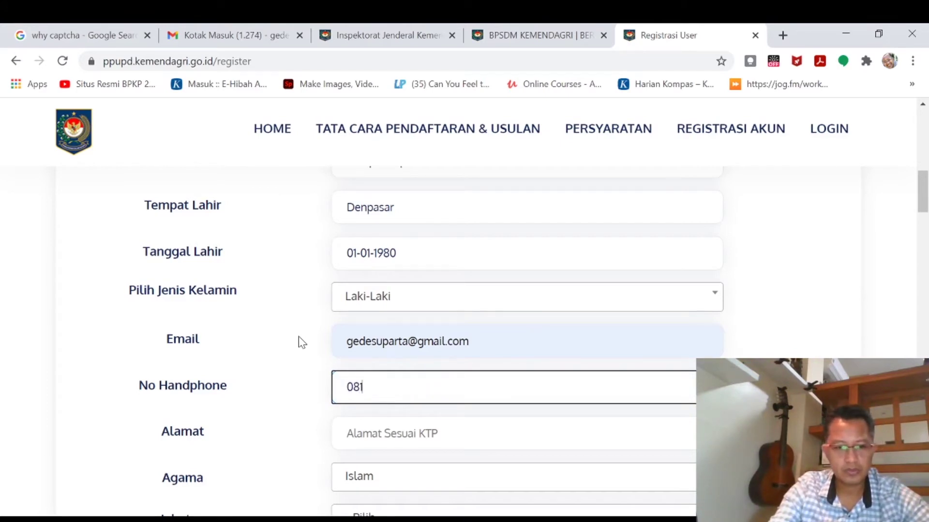
text(2345678)
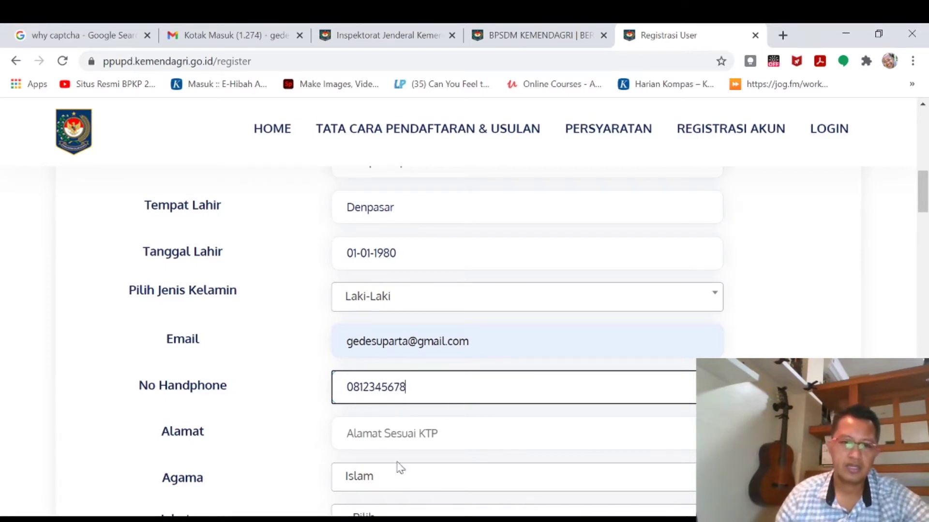
click(447, 443)
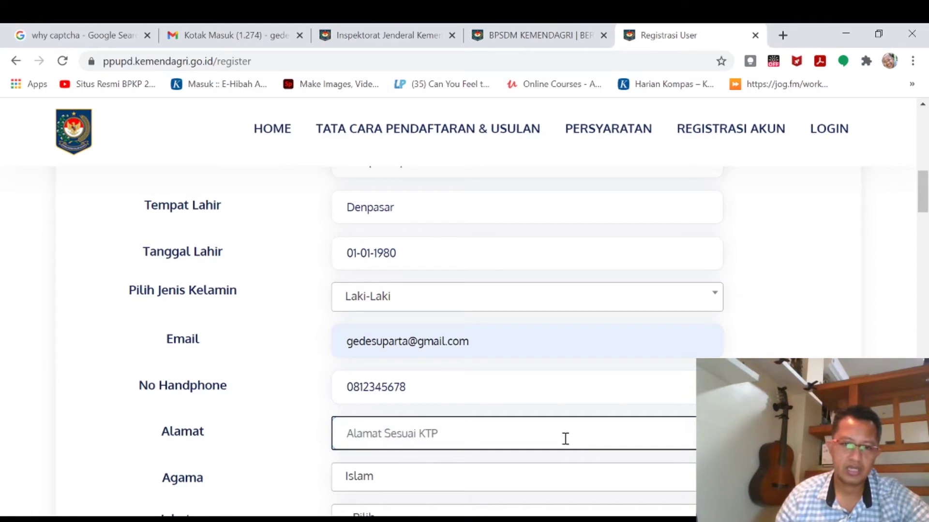
text(Jalan)
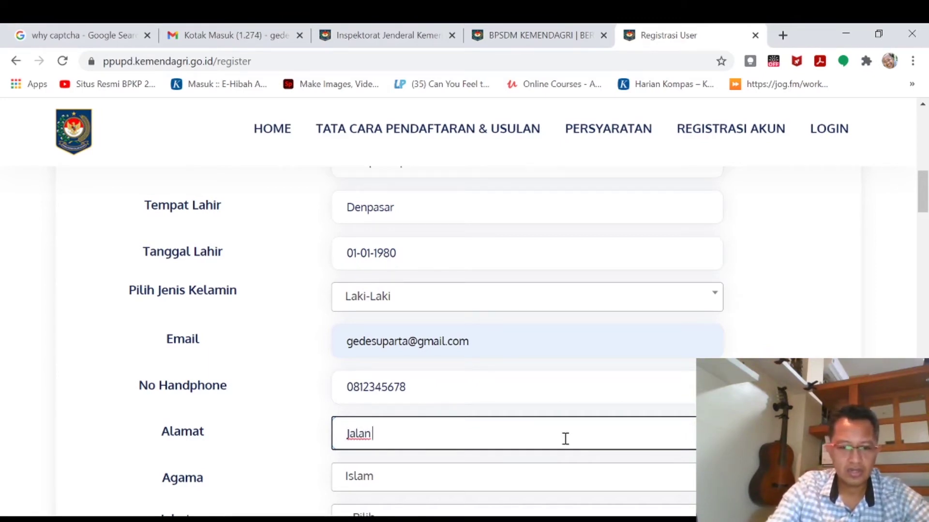
text( Buntu 1)
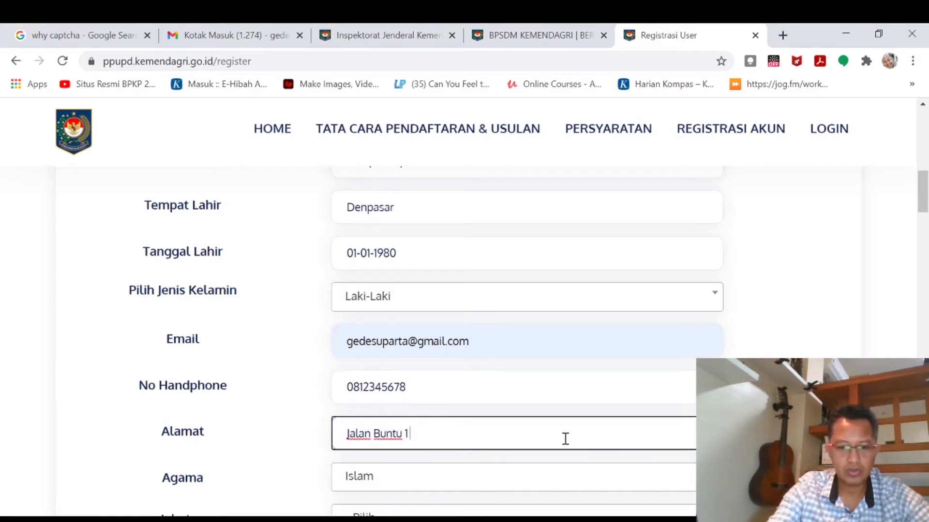
text( no )
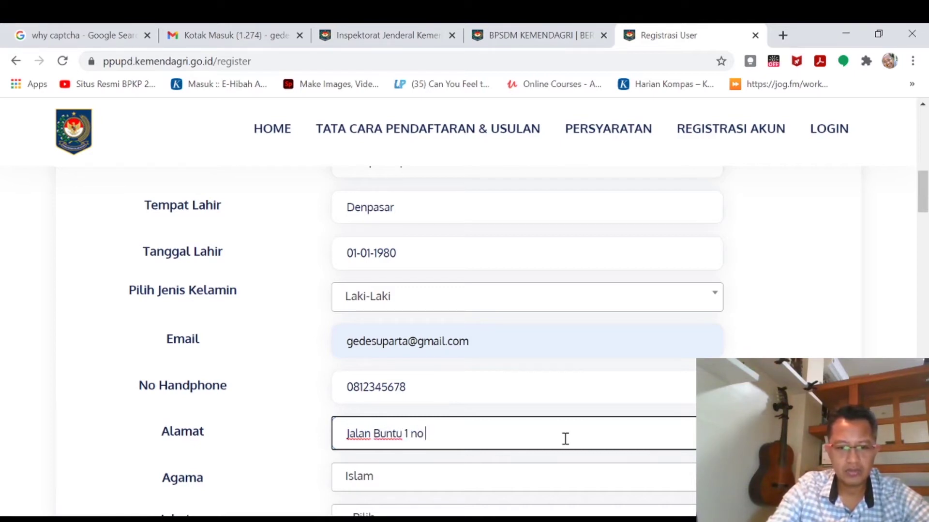
text(belakang)
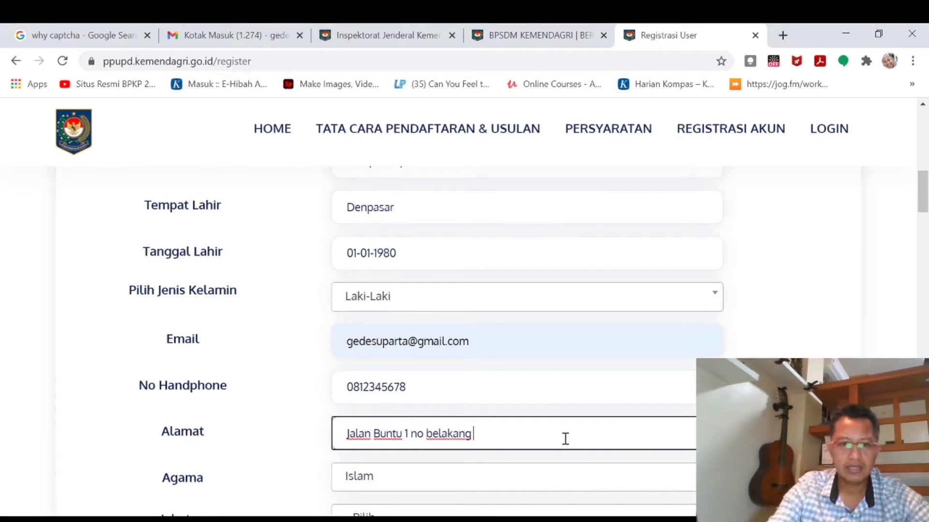
click(364, 478)
Choose Hindu as the religion and set Jabatan to PPUPD Ahli Madya.
click(372, 493)
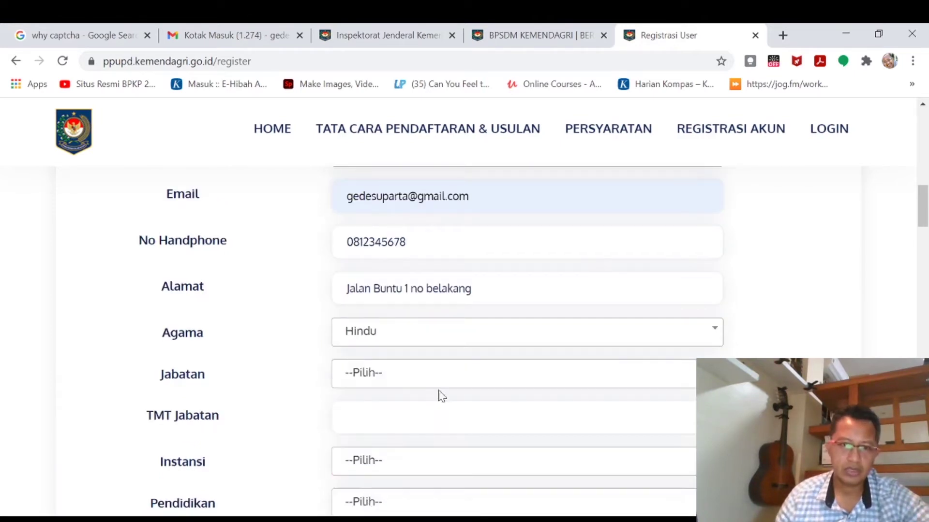
scroll(441, 384, down, 3)
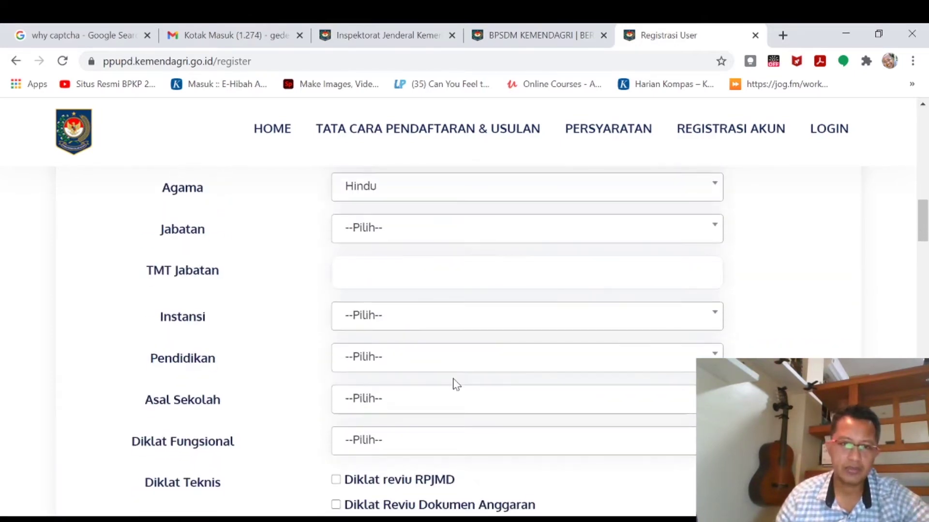
click(616, 234)
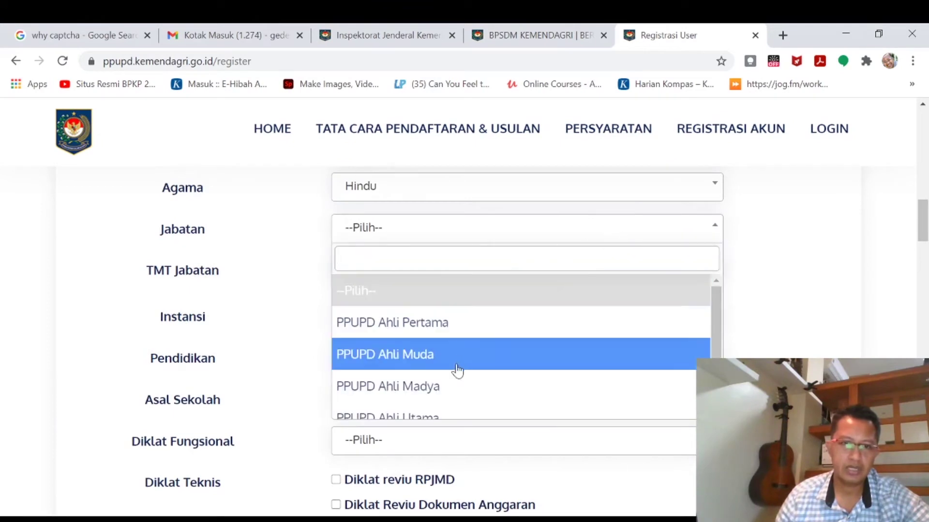
scroll(448, 410, down, 1)
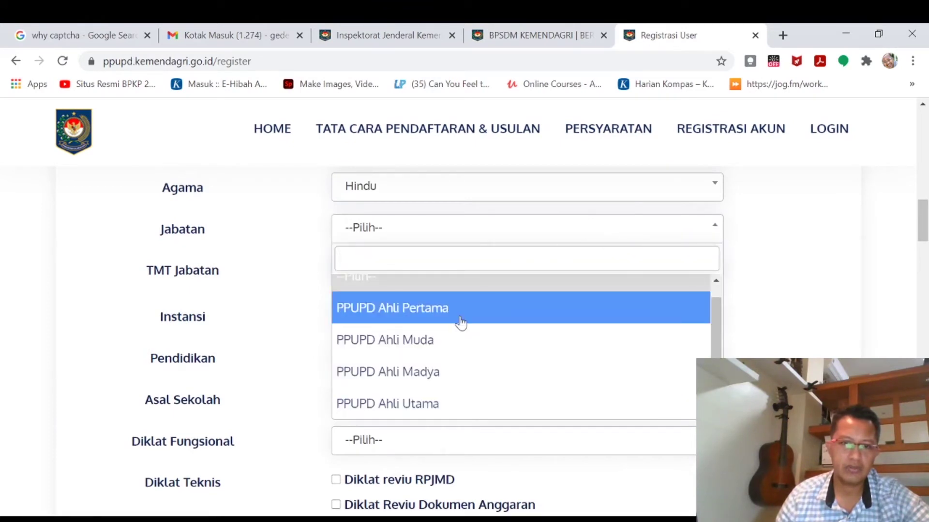
scroll(460, 324, up, 1)
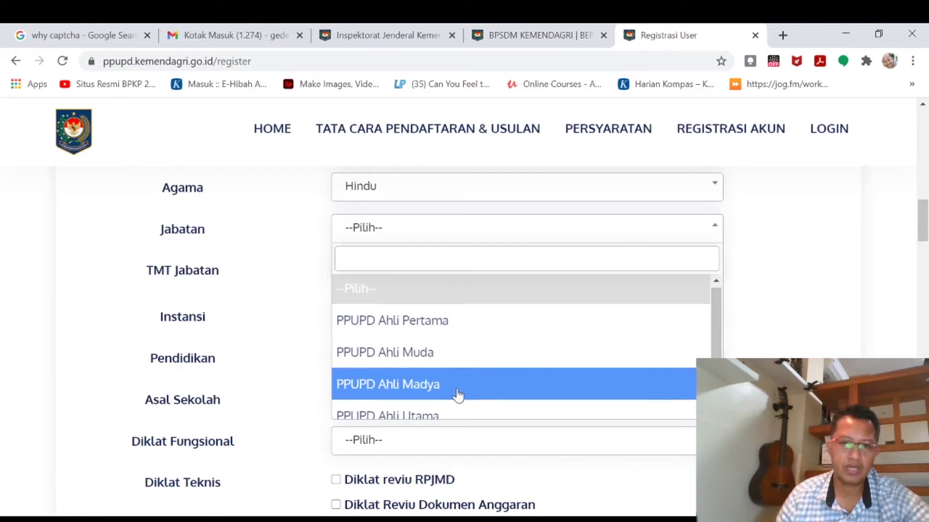
scroll(457, 387, down, 1)
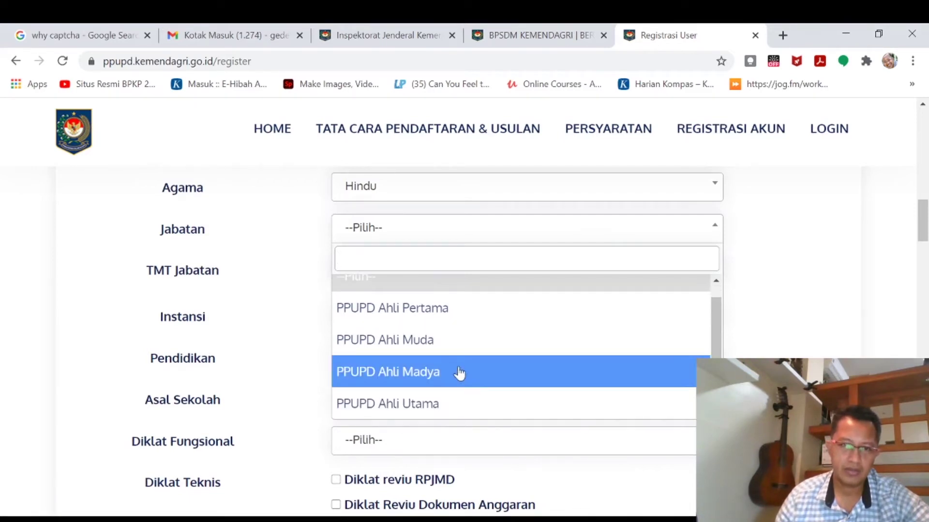
click(459, 372)
Pick 20 December 2018 in the TMT Jabatan datepicker so it reads 20-12-2018.
click(456, 282)
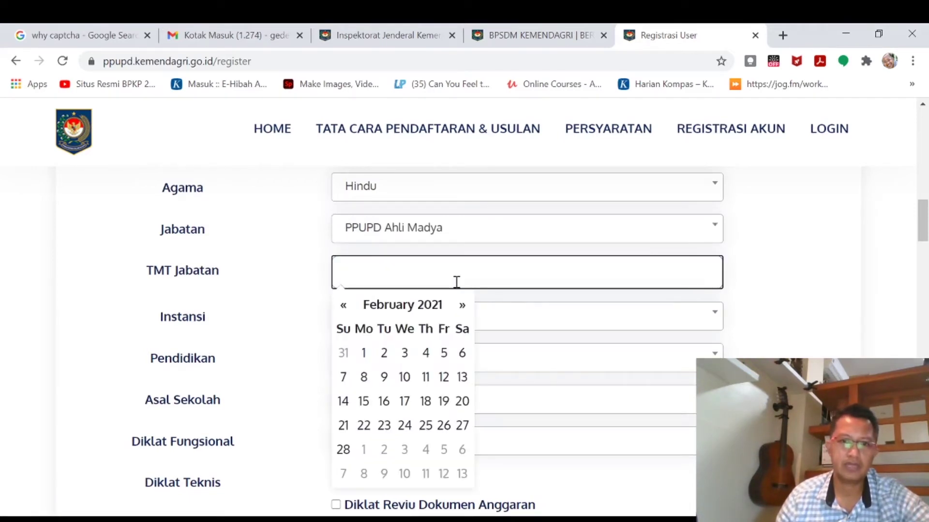
click(345, 308)
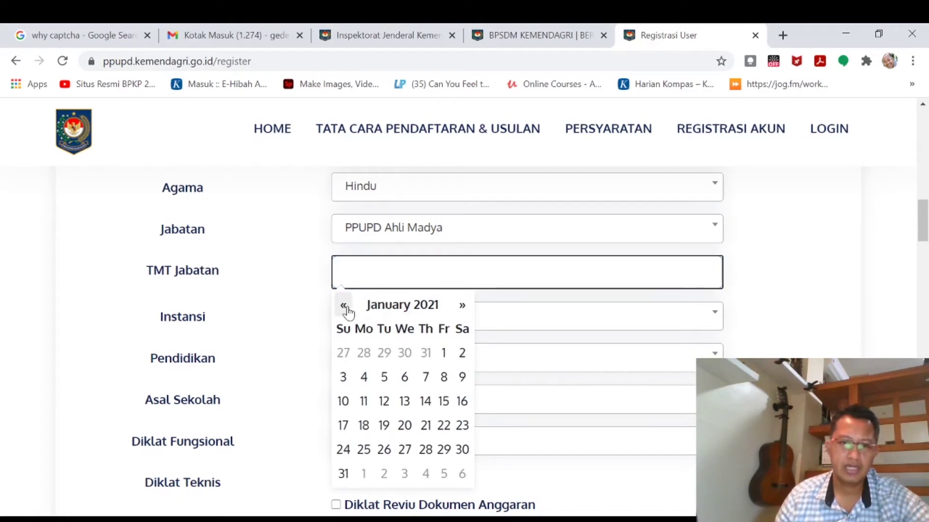
click(375, 310)
scroll(435, 302, up, 2)
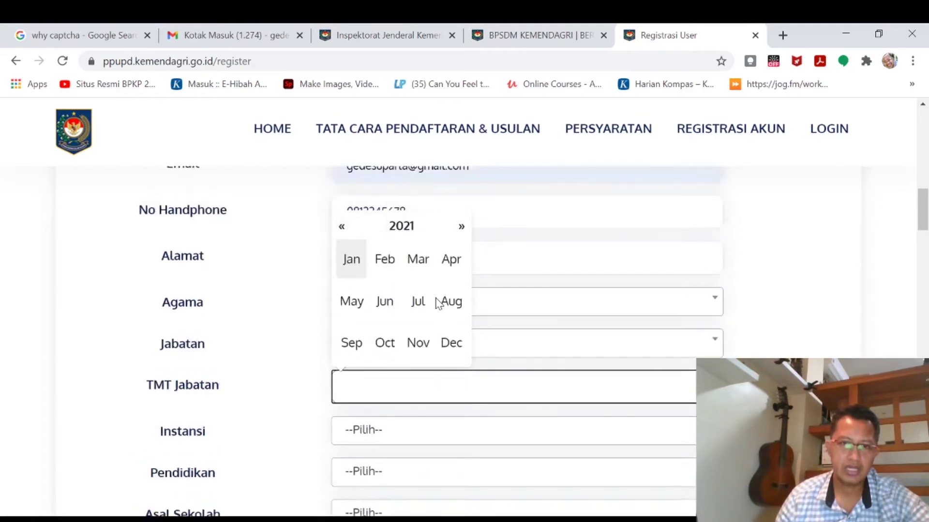
scroll(438, 303, up, 2)
click(402, 331)
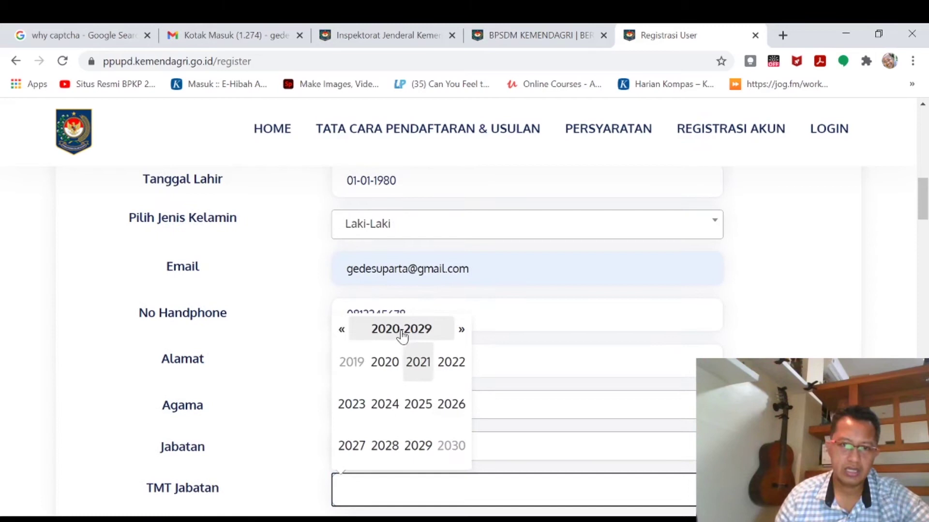
click(343, 337)
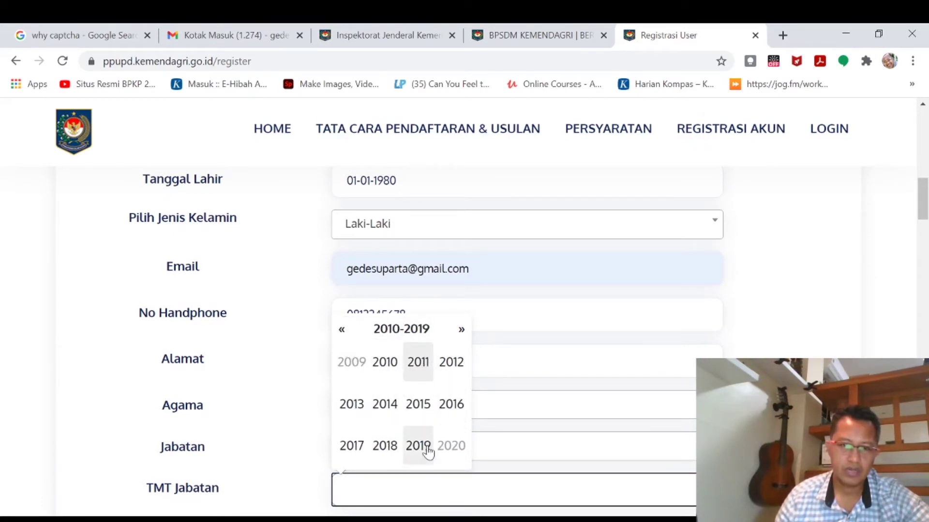
click(385, 445)
scroll(398, 414, down, 2)
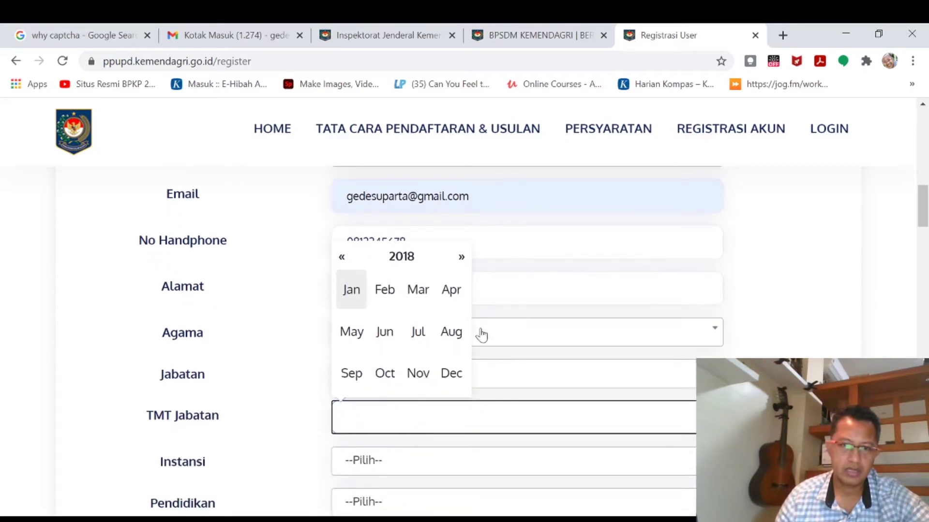
click(453, 380)
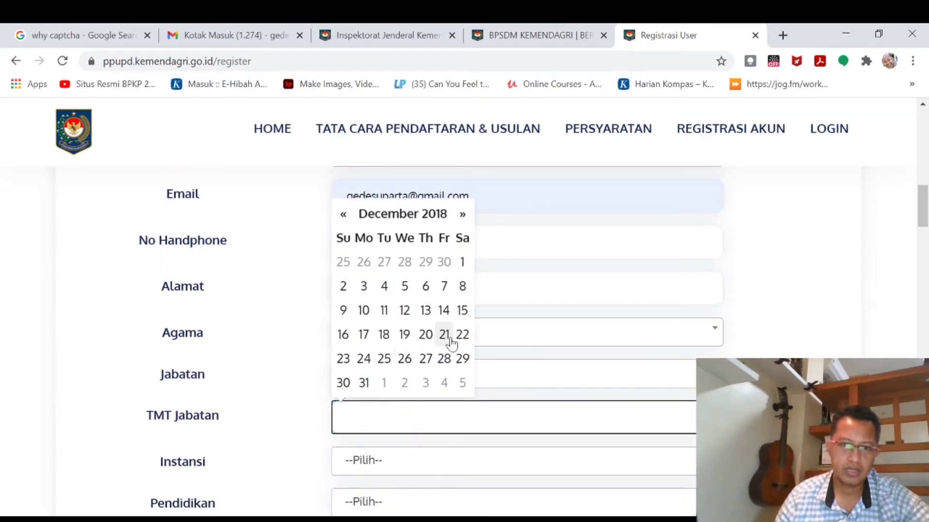
click(424, 336)
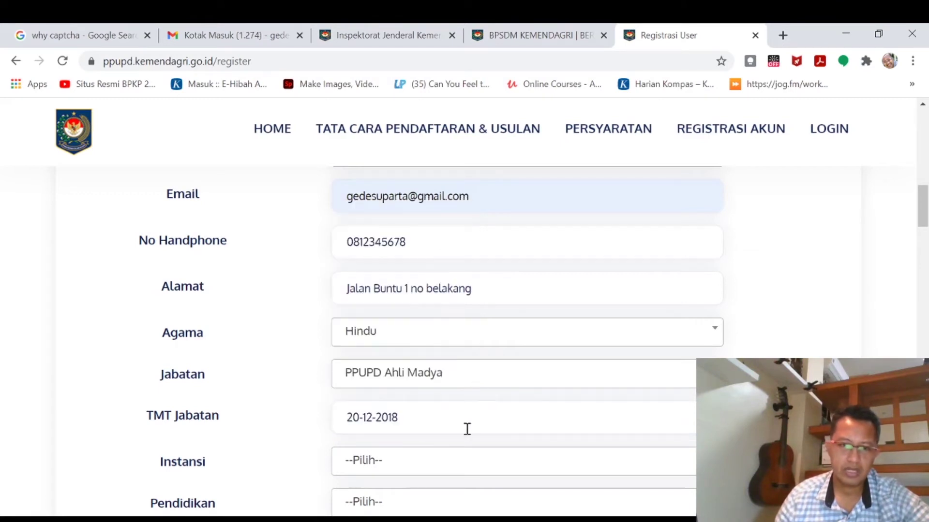
scroll(467, 429, down, 3)
Set Instansi to Daerah, search and pick Provinsi BALI, then Kabupaten KABUPATEN BADUNG.
click(477, 322)
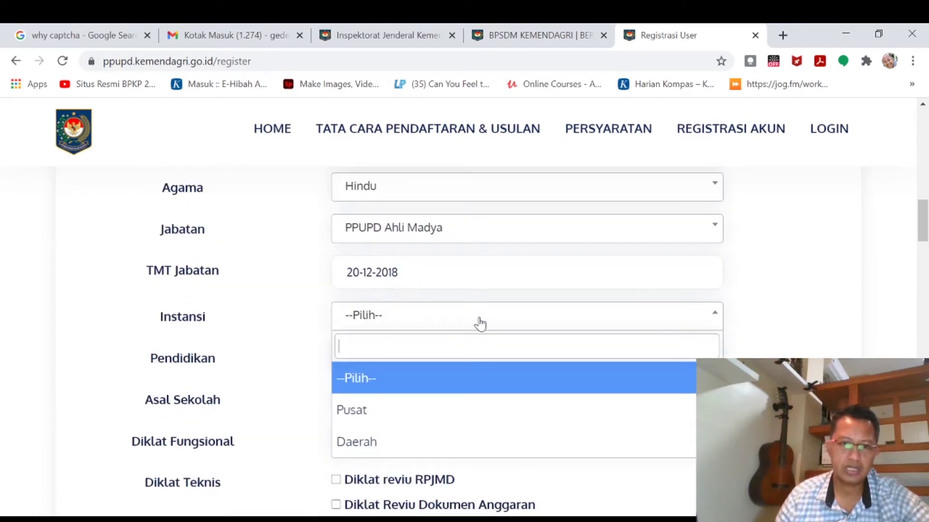
click(376, 443)
click(405, 361)
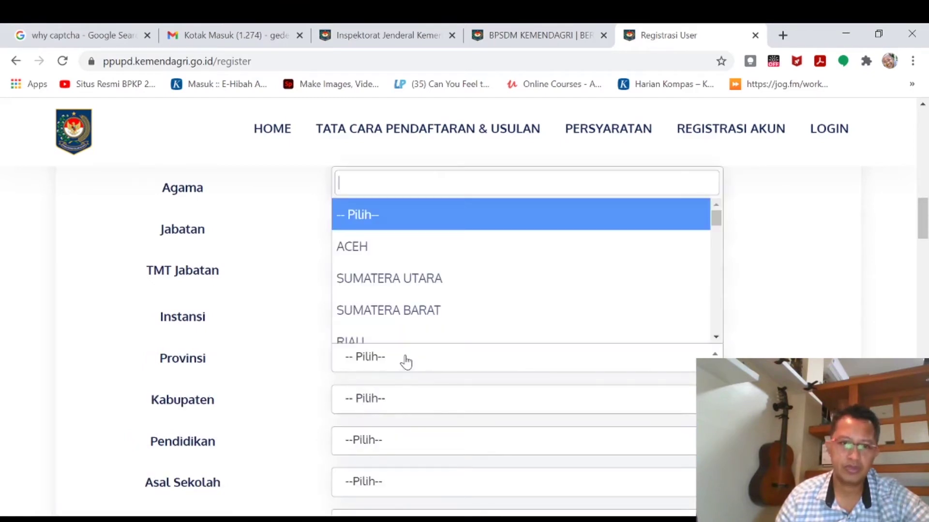
scroll(425, 286, down, 2)
scroll(421, 266, up, 2)
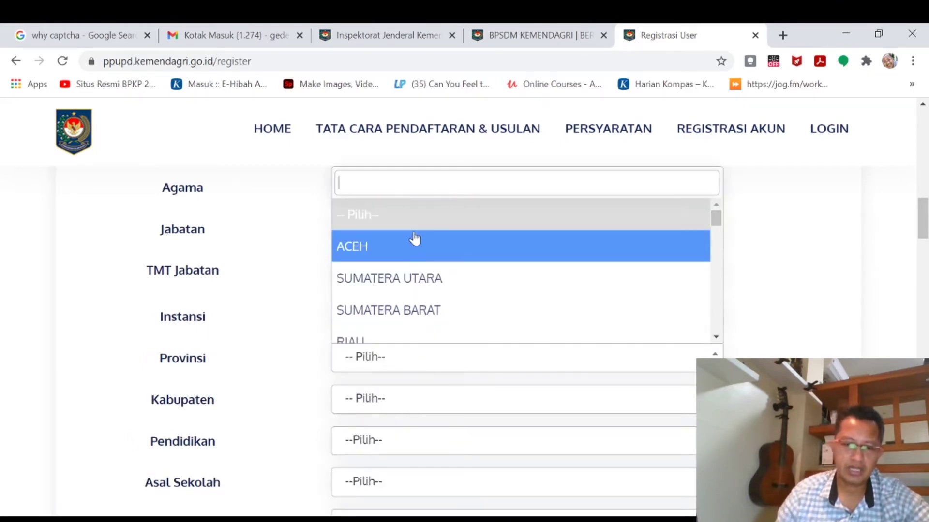
text(bali)
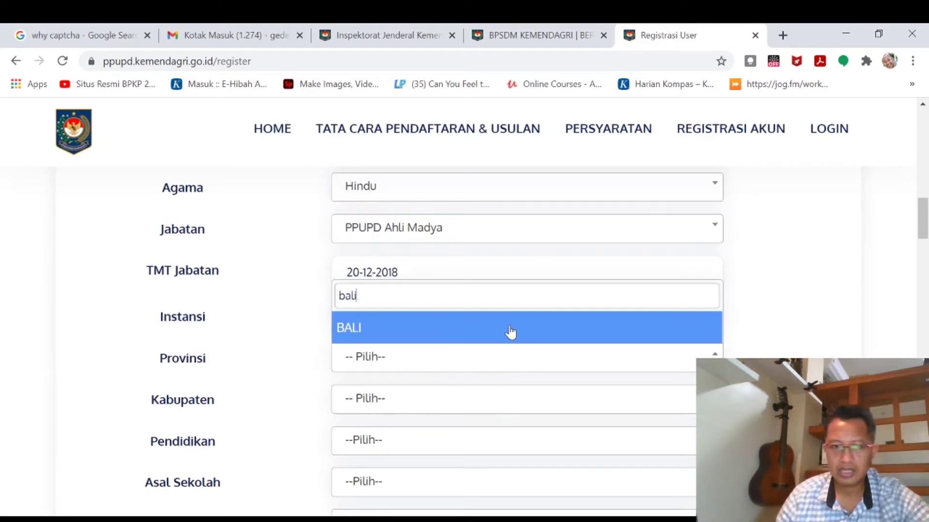
click(510, 332)
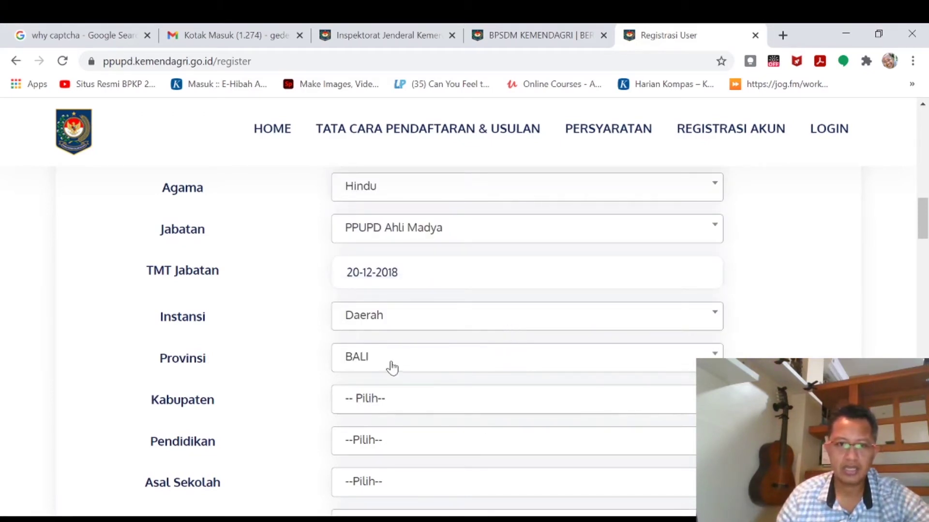
click(392, 398)
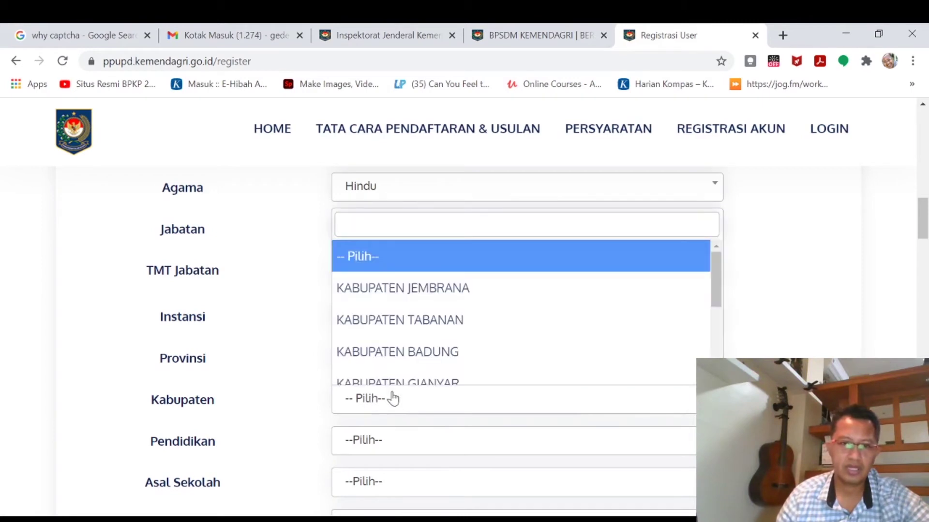
click(431, 361)
scroll(431, 361, down, 3)
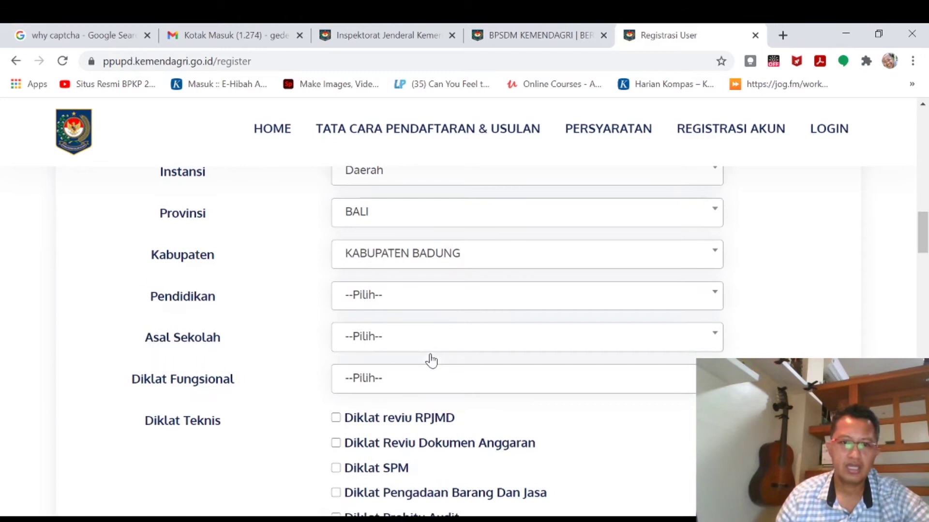
Set the Pendidikan level to Doctor (S3).
click(419, 308)
scroll(437, 387, down, 2)
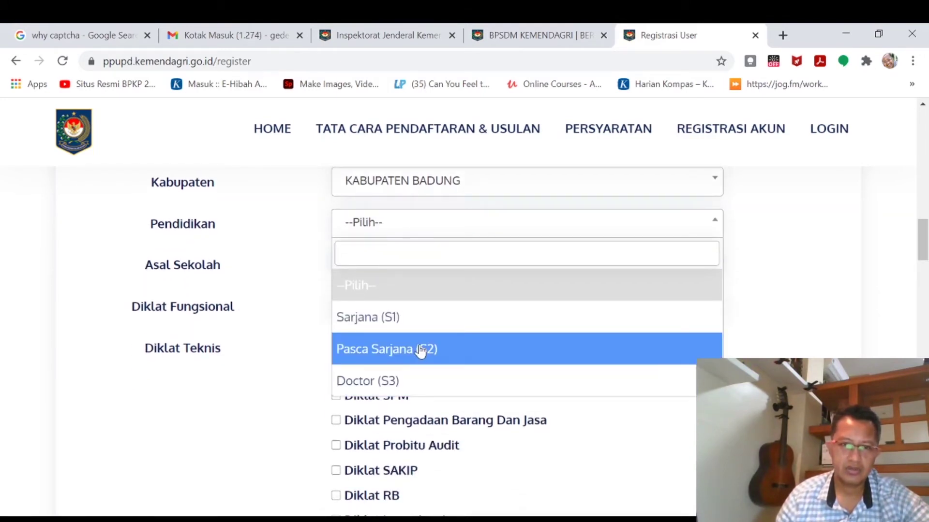
click(400, 384)
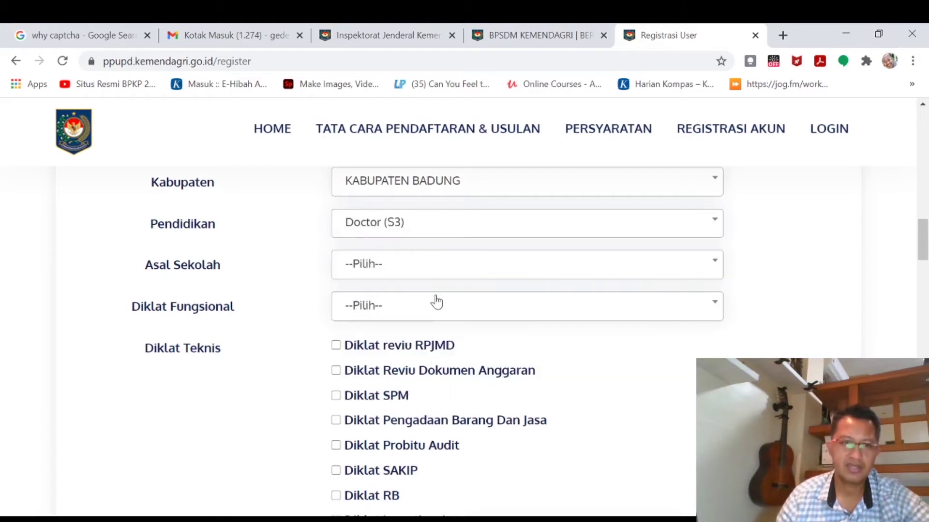
Set Asal Sekolah to Sekolah Swasta and Nama Sekolah to 'Universitas Swasta 1'.
click(437, 269)
click(438, 386)
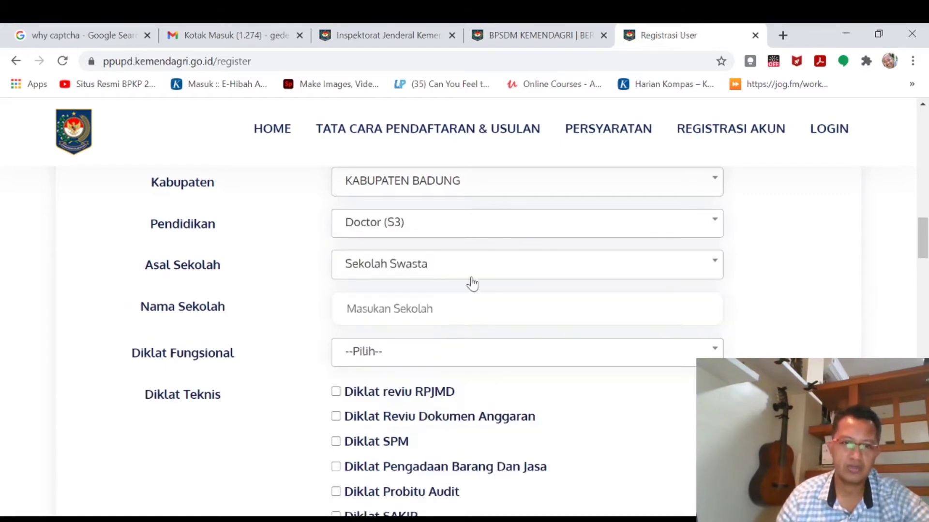
click(451, 311)
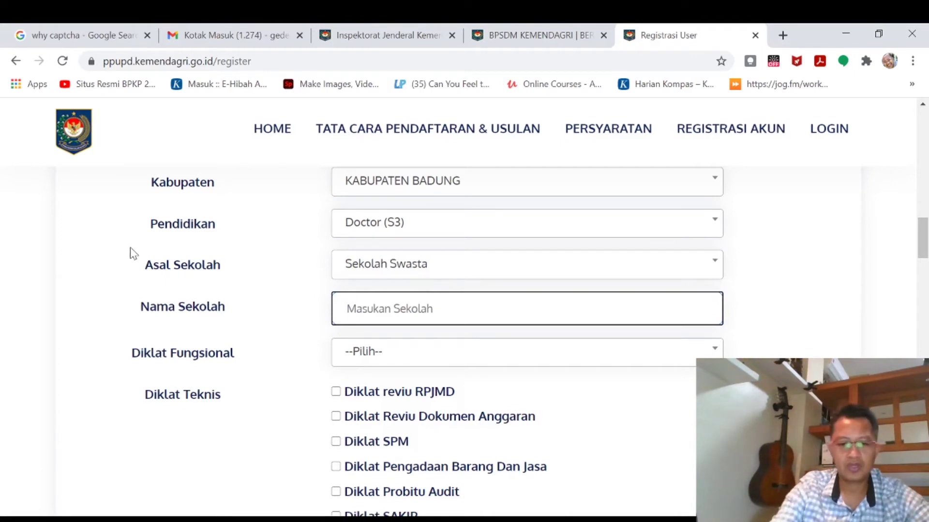
text(Unive)
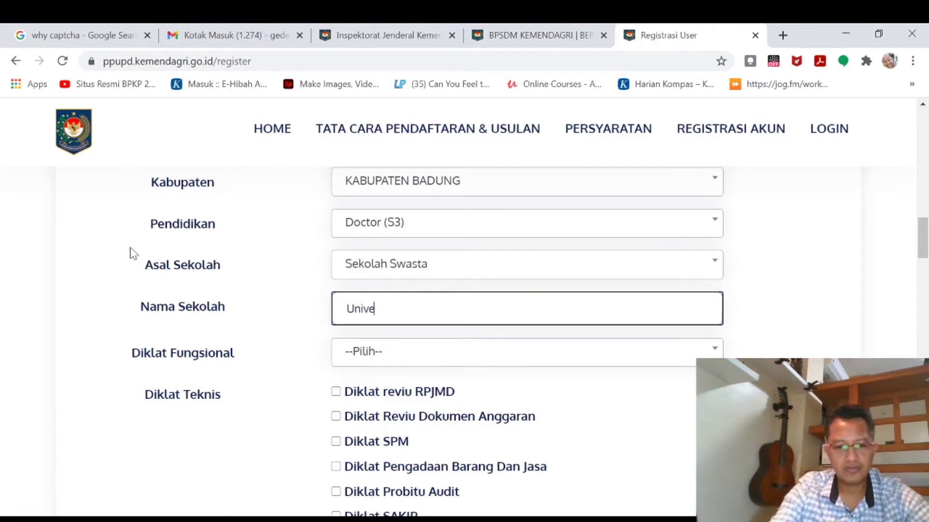
text(rsitas)
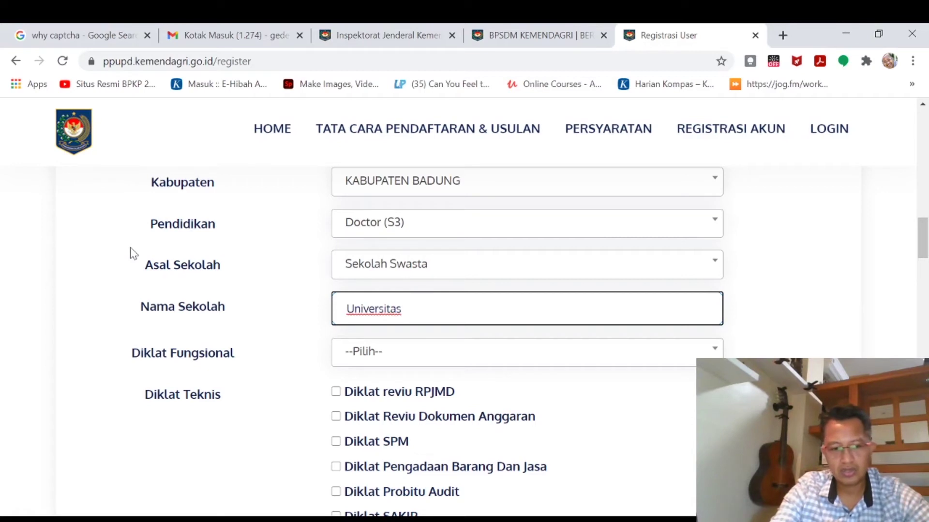
text( Swasta)
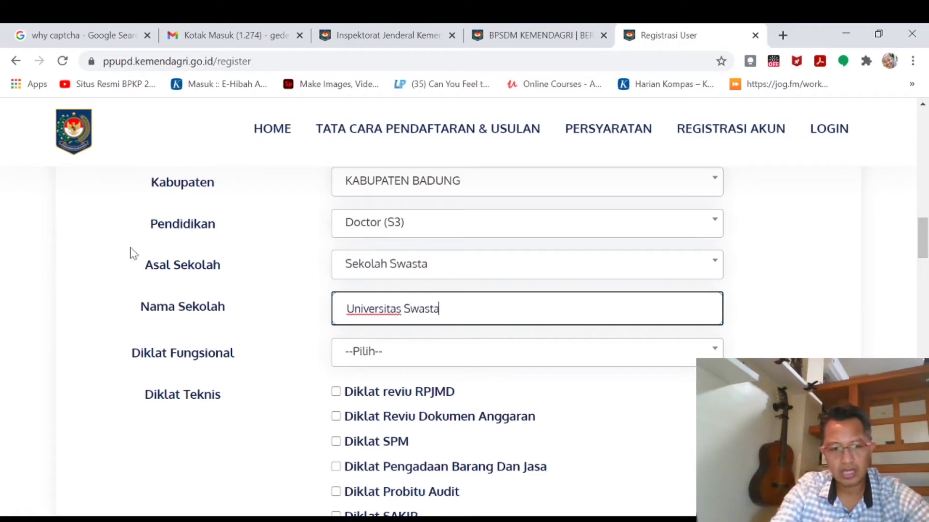
text( 1)
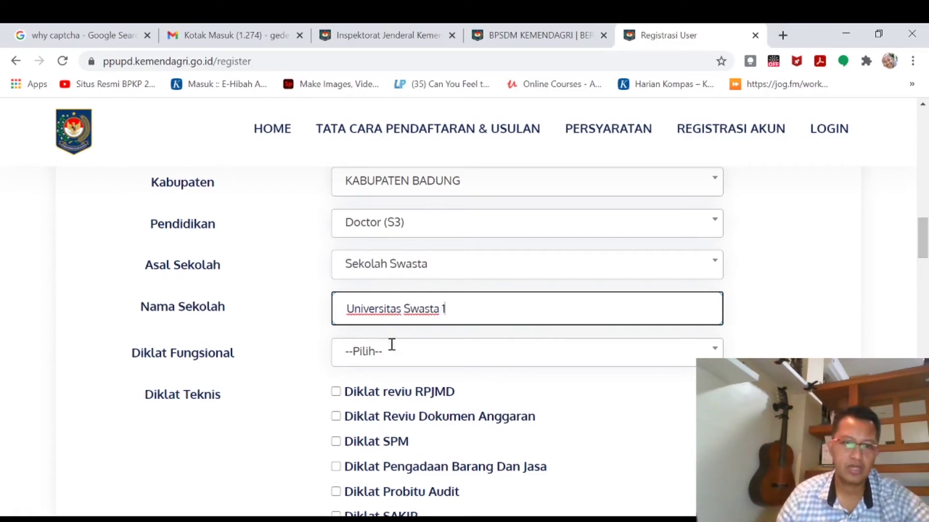
click(679, 352)
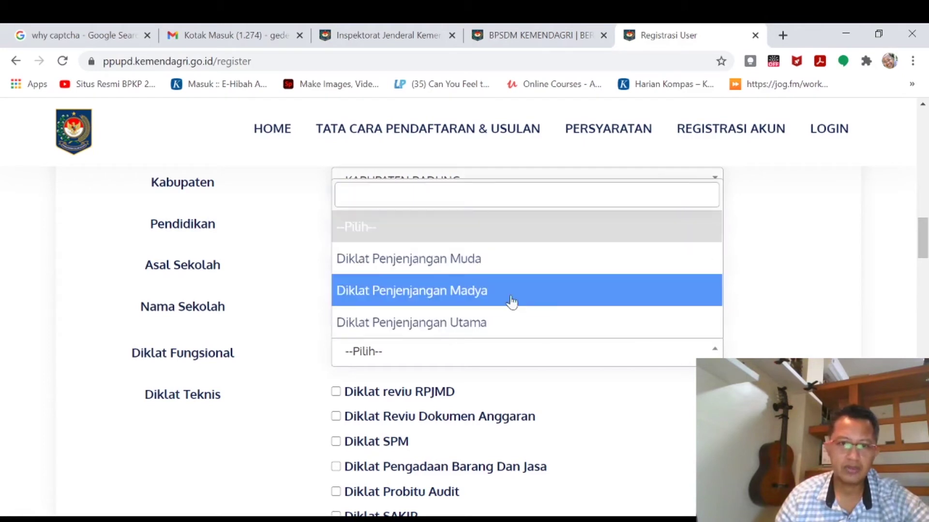
Choose Diklat Penjenjangan Madya and mark the Investigasi, RB, SAKIP, Probitu Audit and TOT trainings.
click(485, 290)
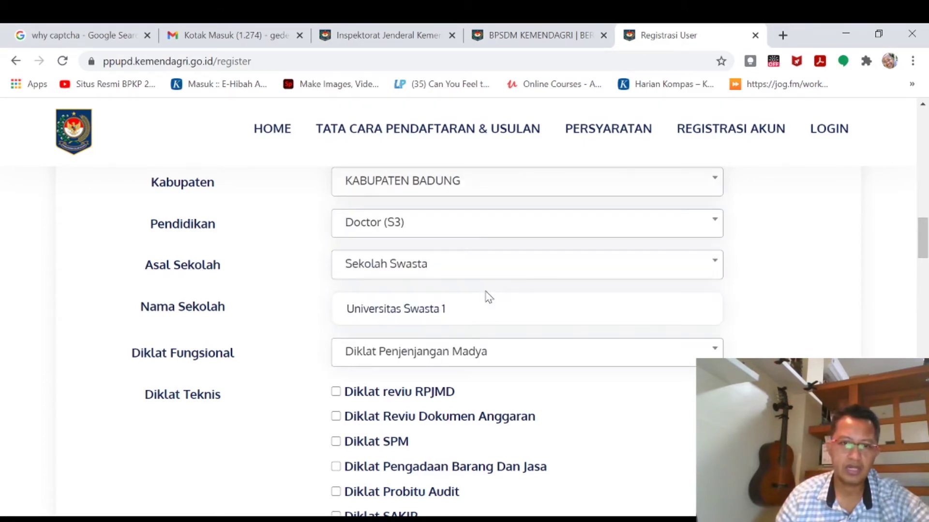
scroll(483, 297, down, 4)
scroll(353, 327, up, 2)
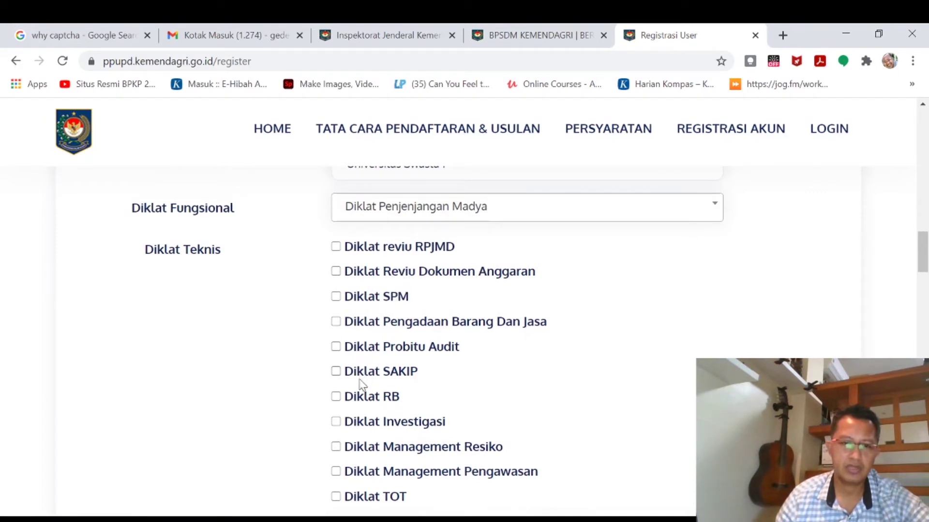
scroll(359, 459, down, 3)
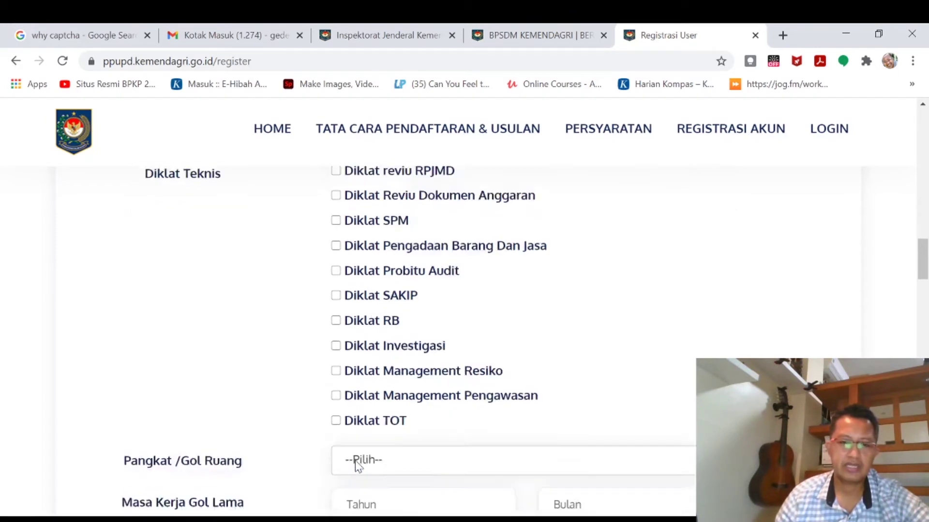
click(336, 278)
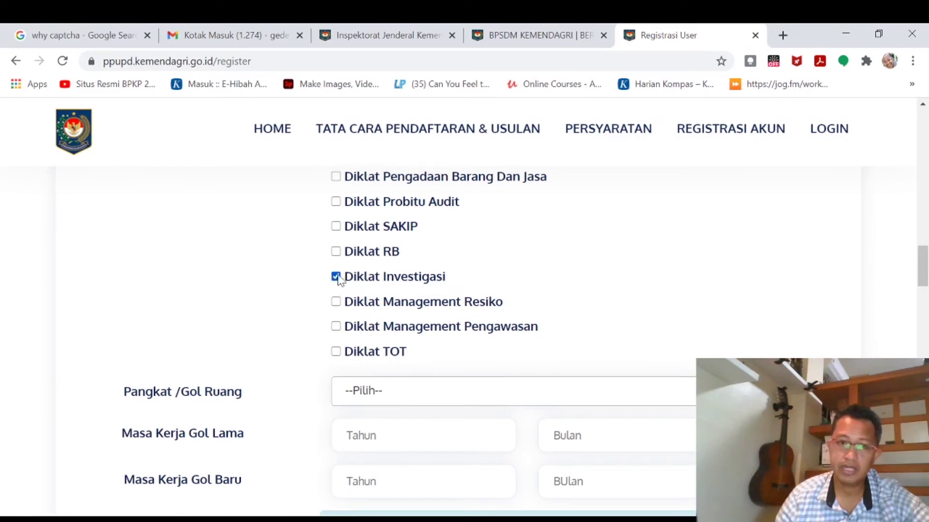
click(337, 253)
click(337, 227)
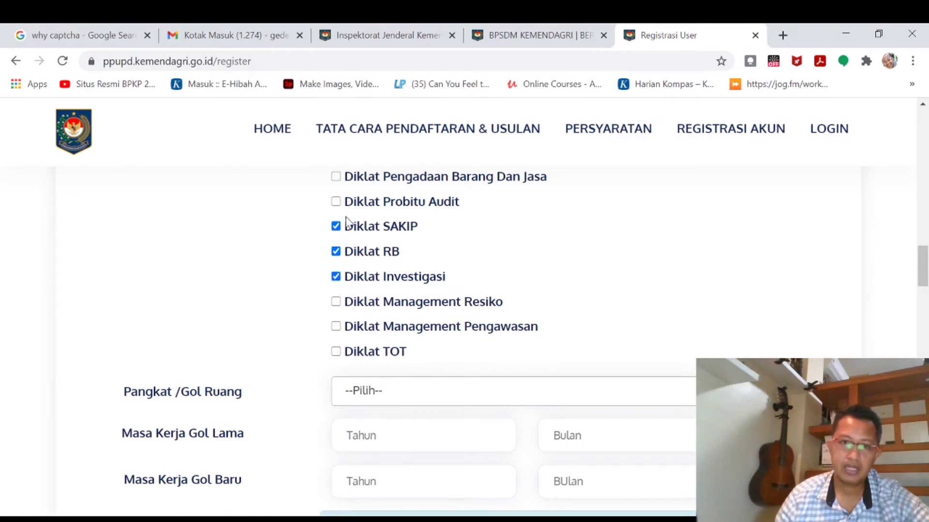
click(337, 203)
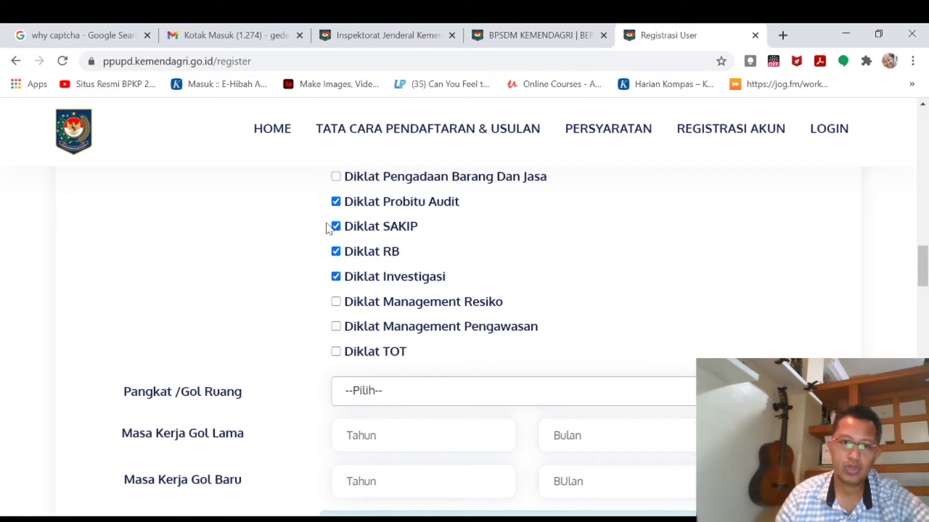
click(336, 354)
Set Pangkat/Gol Ruang to Pembina (IV/a).
click(373, 393)
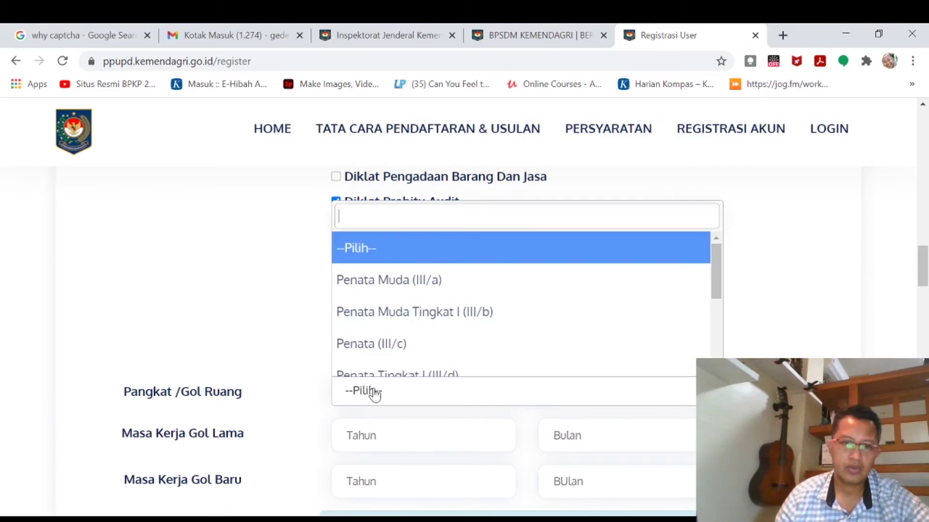
scroll(418, 347, down, 3)
scroll(419, 348, up, 2)
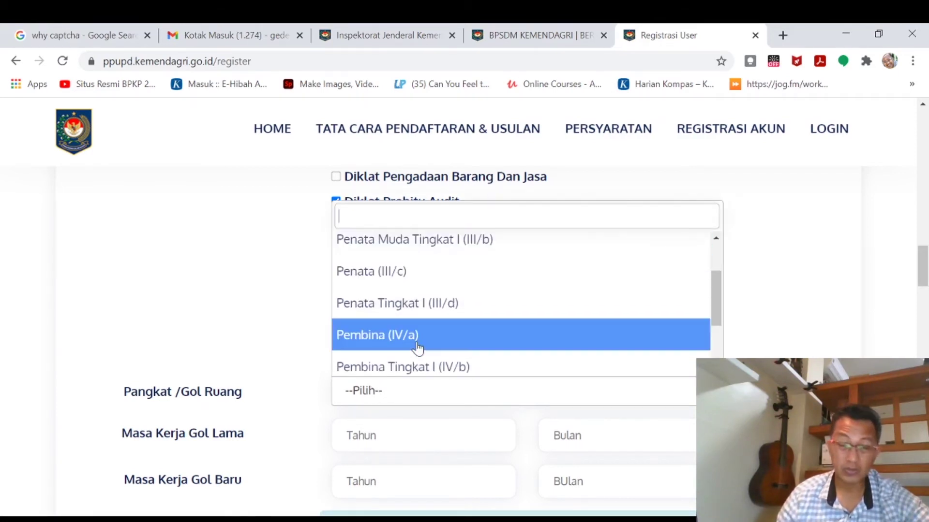
scroll(419, 347, down, 2)
click(404, 270)
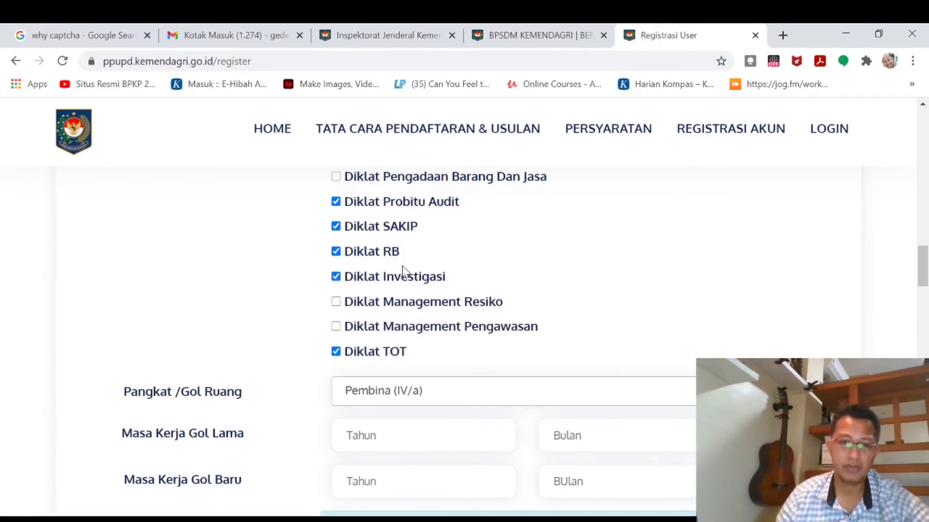
scroll(408, 291, down, 2)
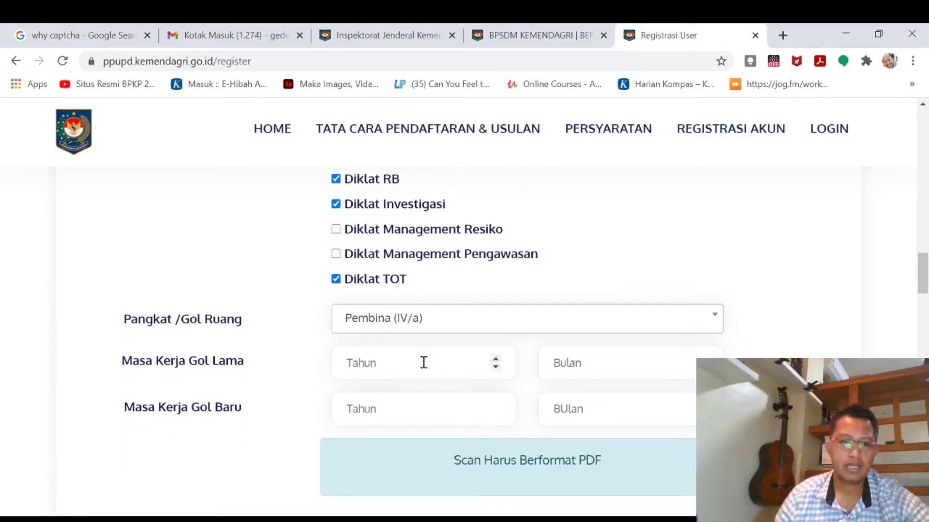
Enter Masa Kerja Gol Lama as 20 years and 1 month.
click(424, 365)
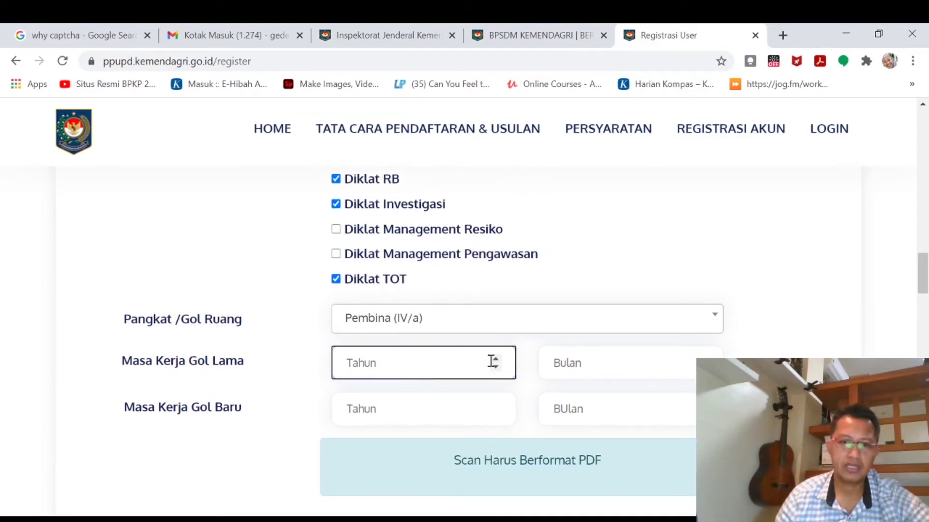
text(20)
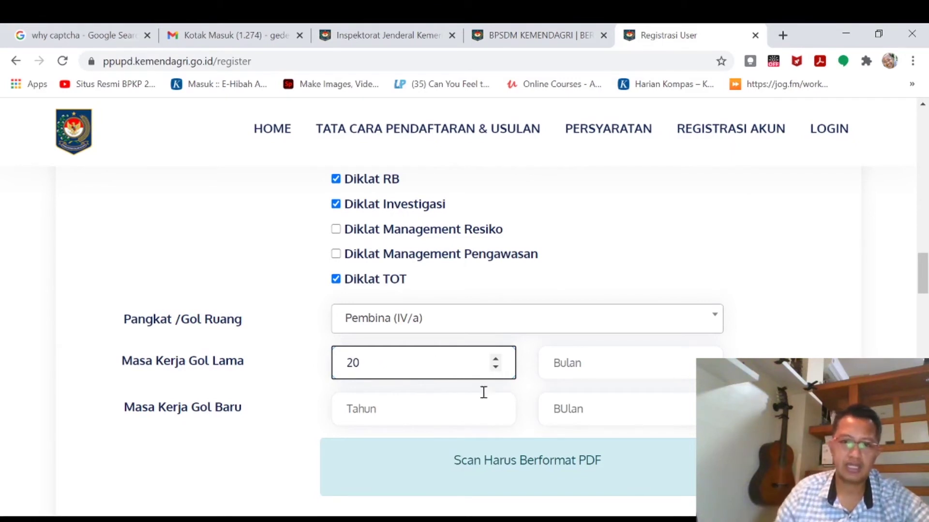
click(613, 367)
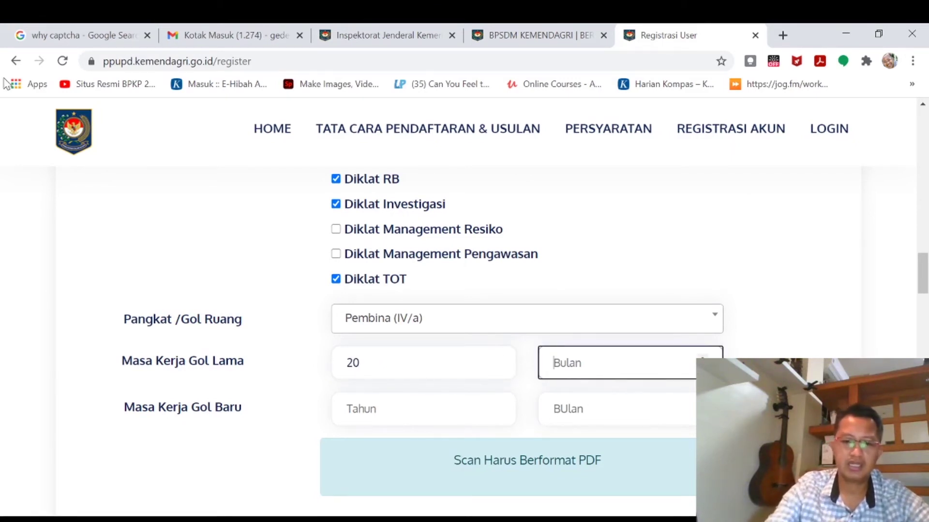
text(1)
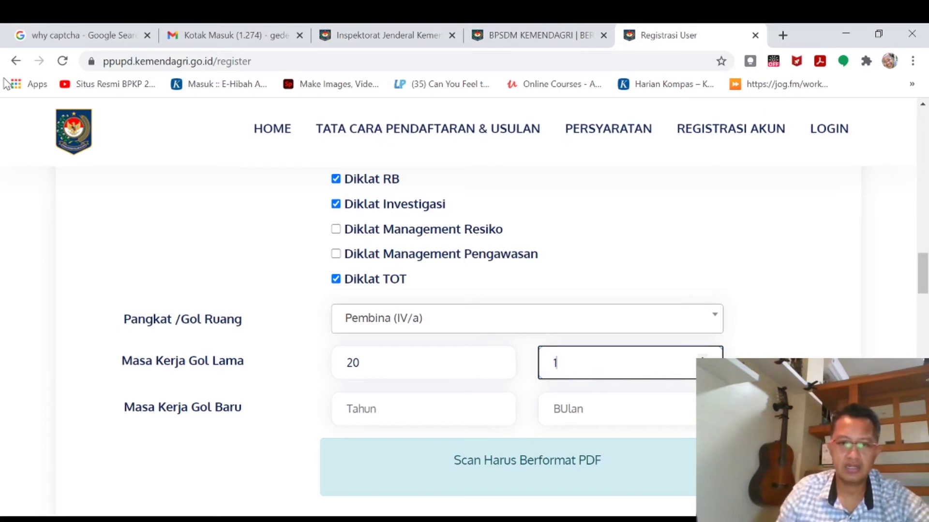
Enter Masa Kerja Gol Baru as 20 years and 7 months.
click(391, 406)
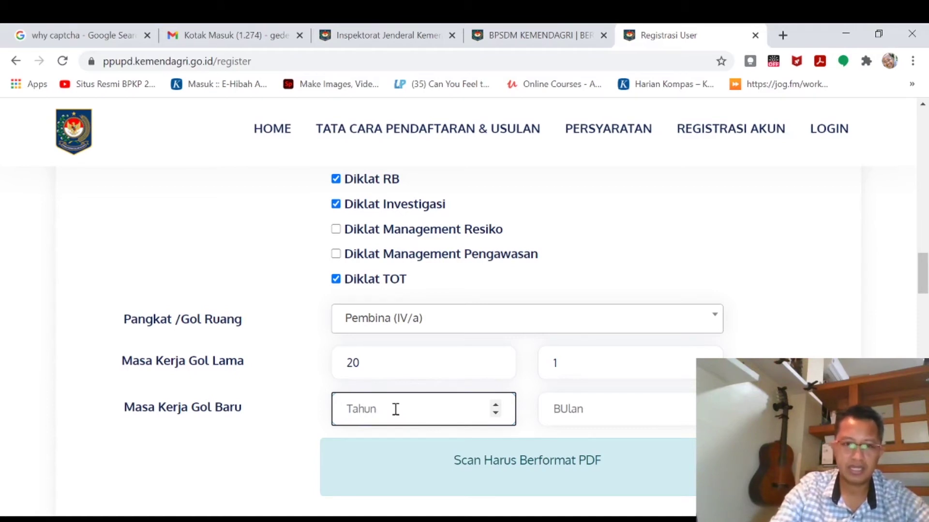
text(2)
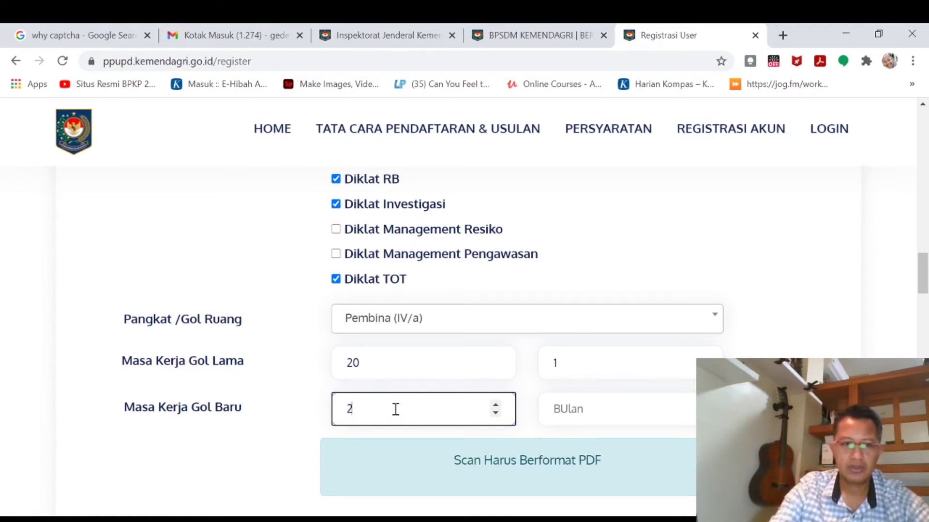
text(0)
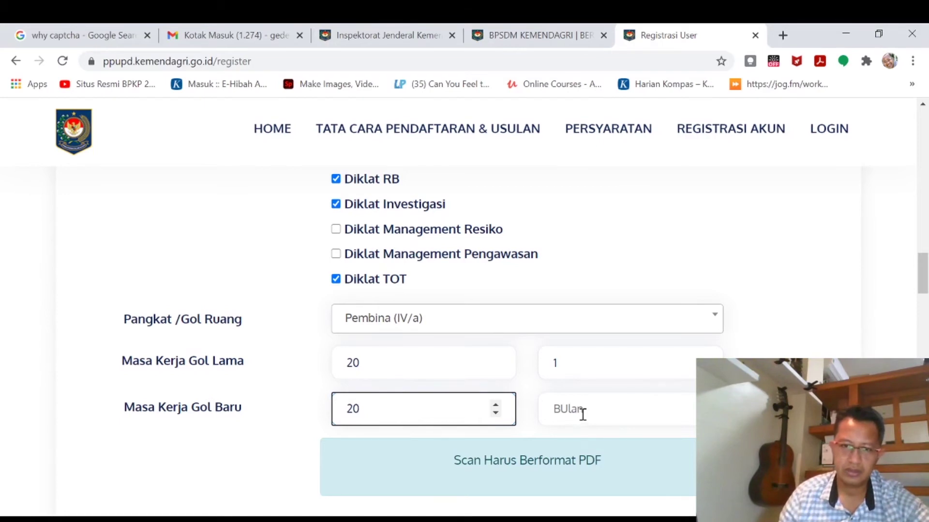
click(583, 415)
text(7)
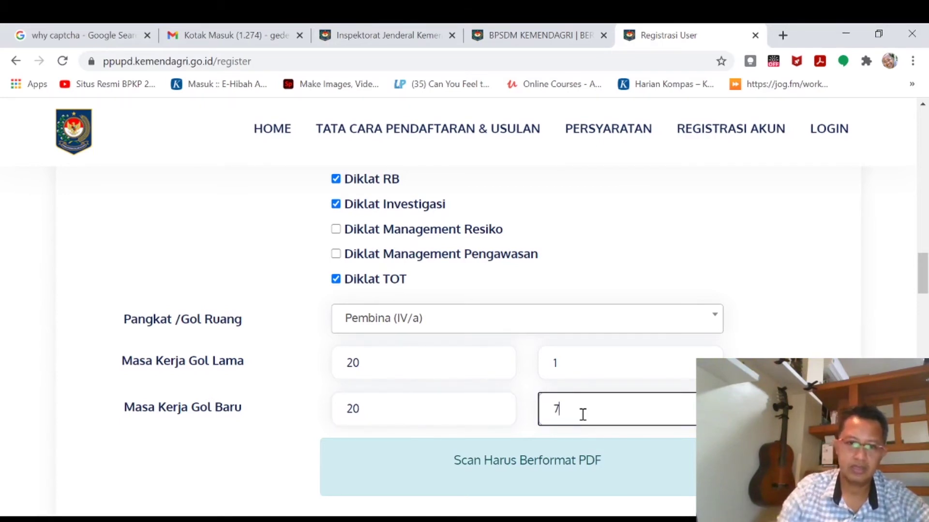
scroll(754, 321, down, 3)
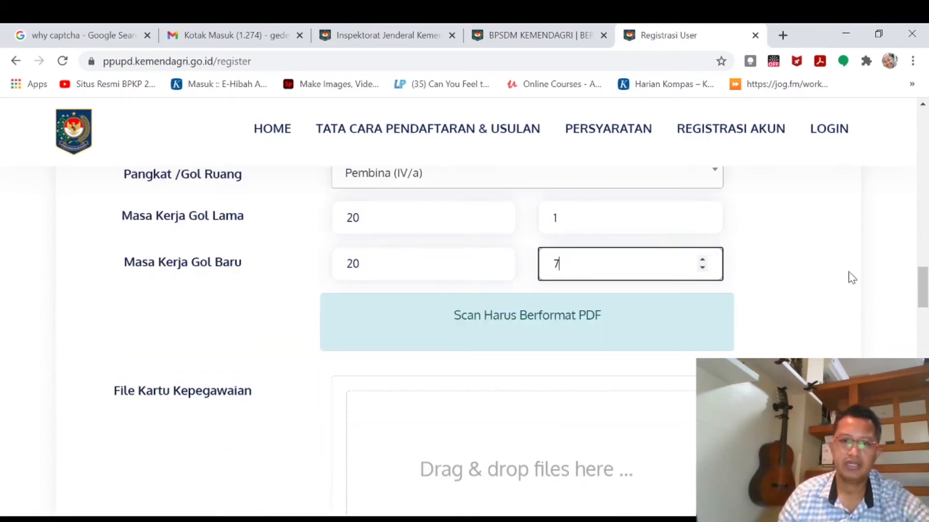
scroll(850, 276, up, 6)
scroll(852, 279, down, 10)
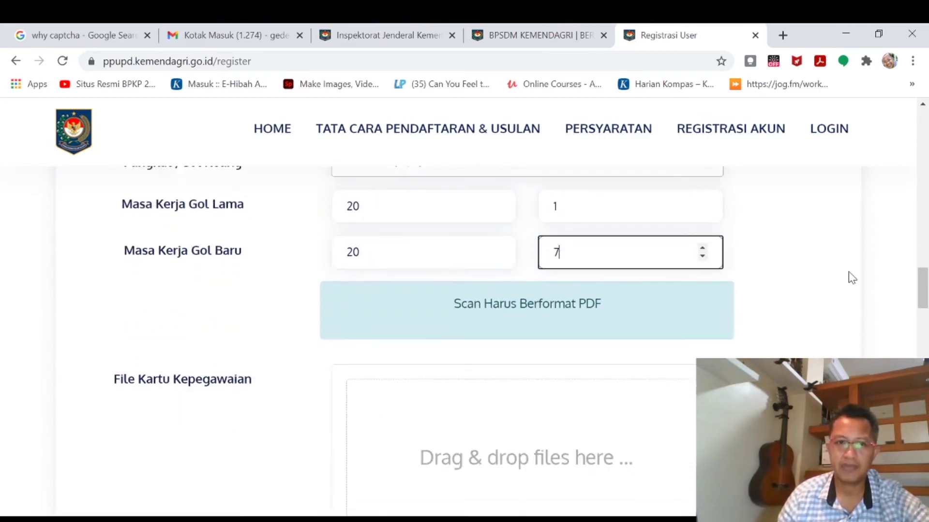
scroll(852, 278, up, 2)
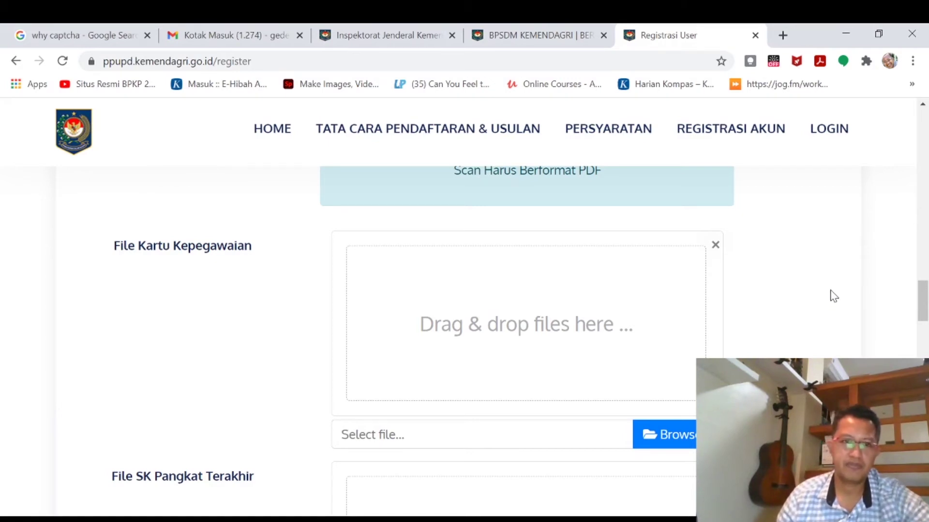
key(ctrl+minus)
key(ctrl+minus)
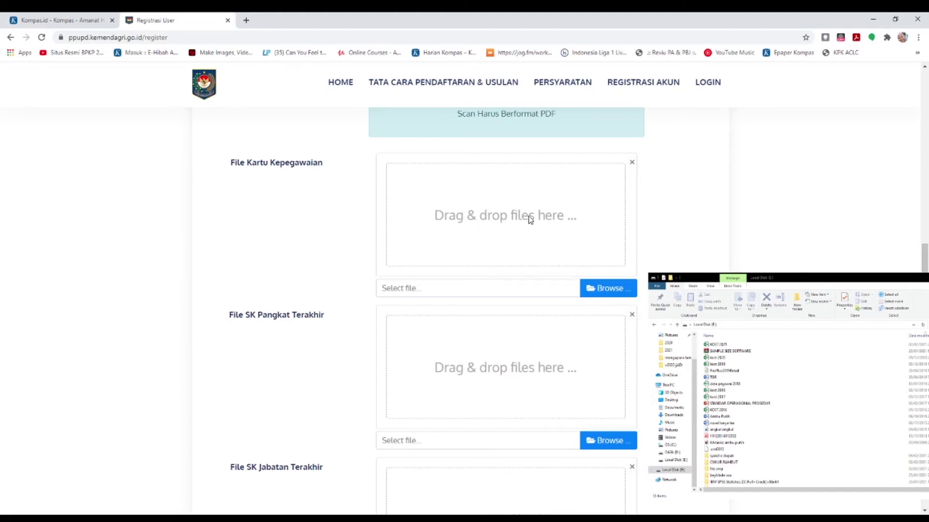
Browse for the staff card PDF, then drag the SK Pangkat PDF into File SK Pangkat Terakhir.
click(620, 289)
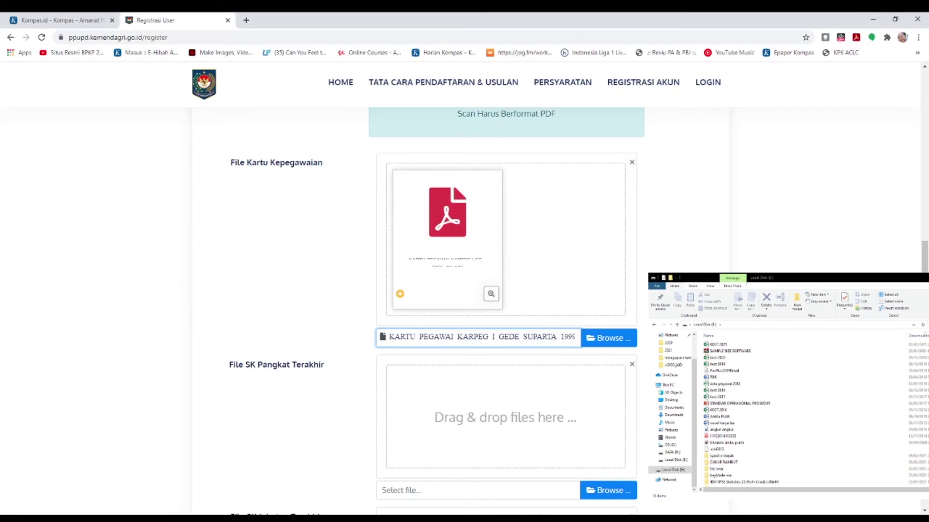
click(387, 518)
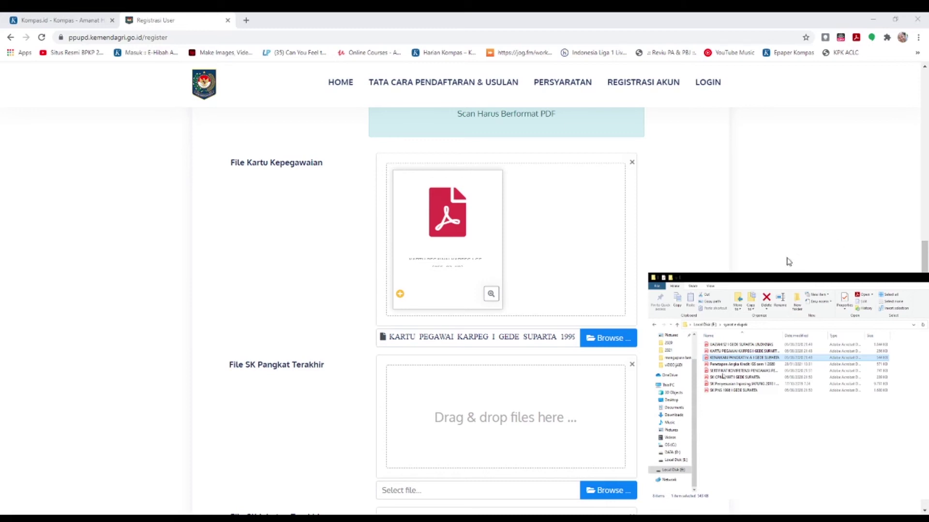
drag(699, 455, 472, 429)
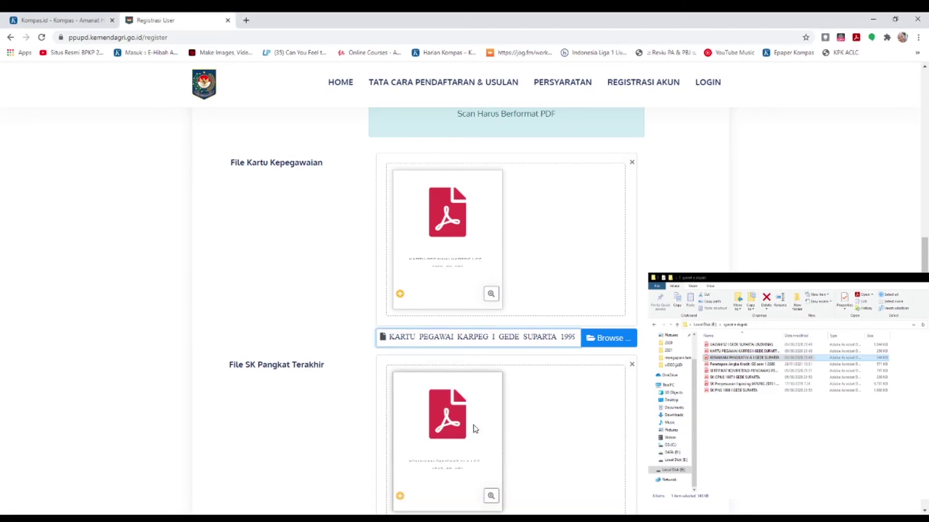
scroll(526, 419, down, 7)
scroll(529, 420, down, 10)
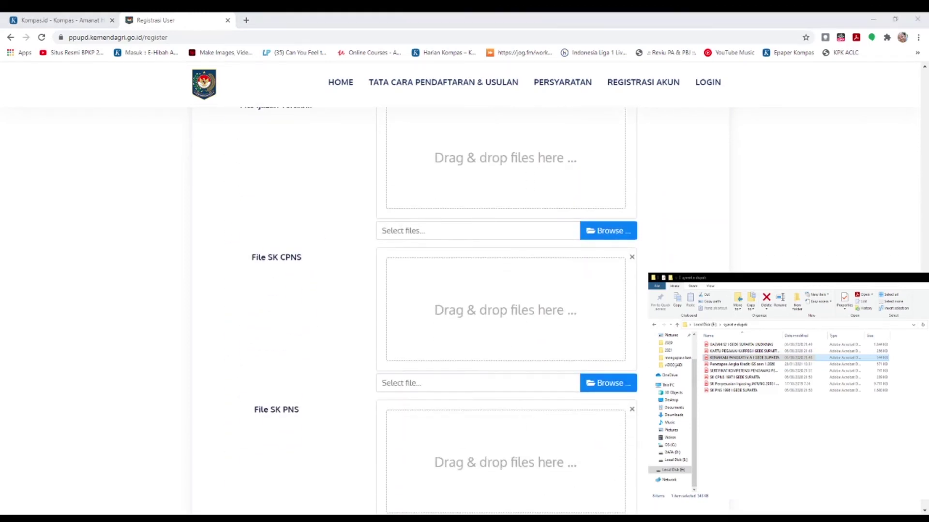
scroll(511, 329, down, 4)
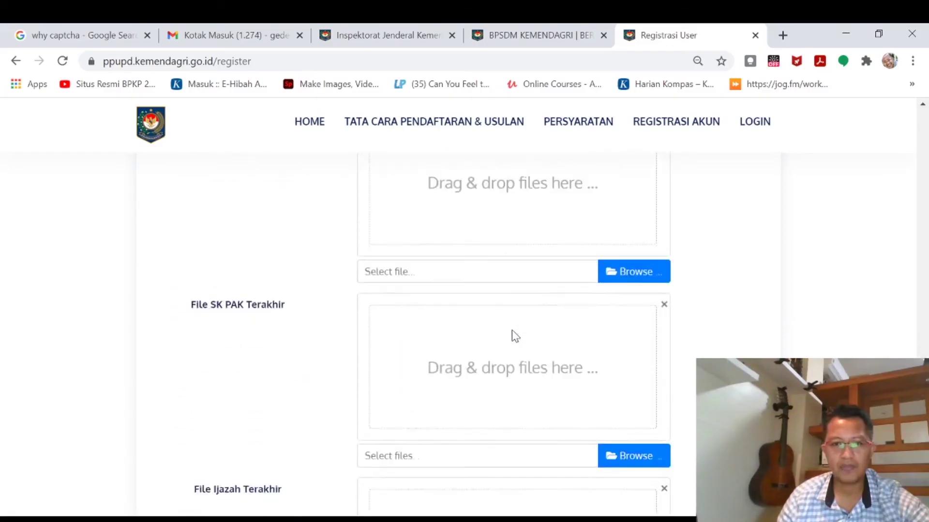
Focus the Masukan Kode captcha field showing 27 + 3, adjusting page zoom to read it.
scroll(512, 331, down, 10)
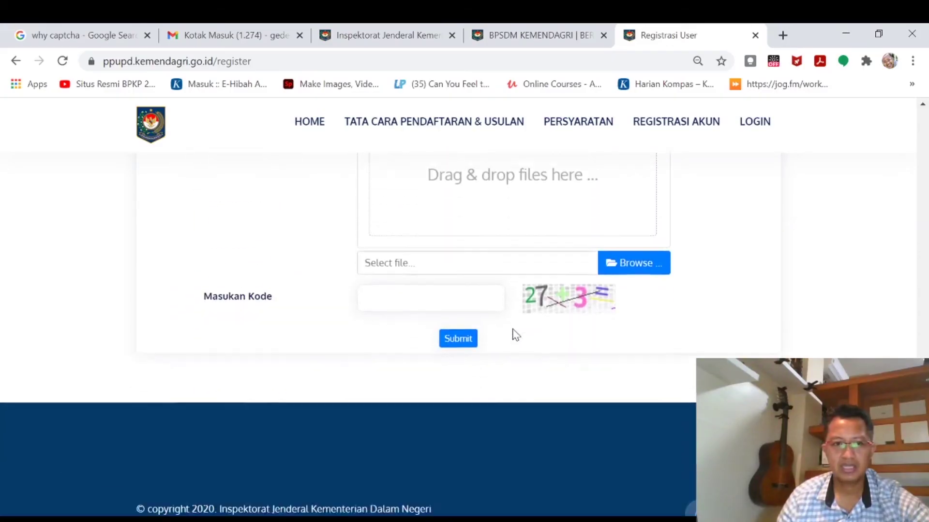
scroll(524, 295, up, 6)
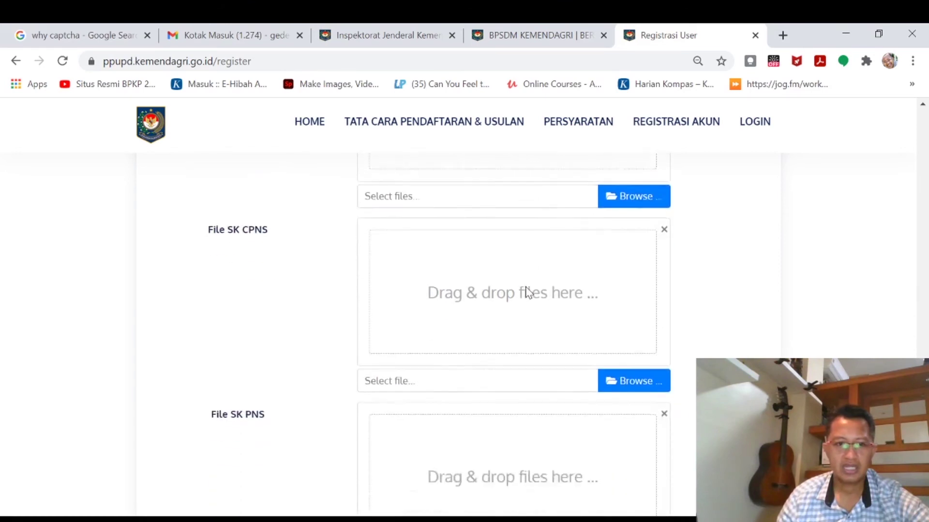
scroll(527, 293, down, 5)
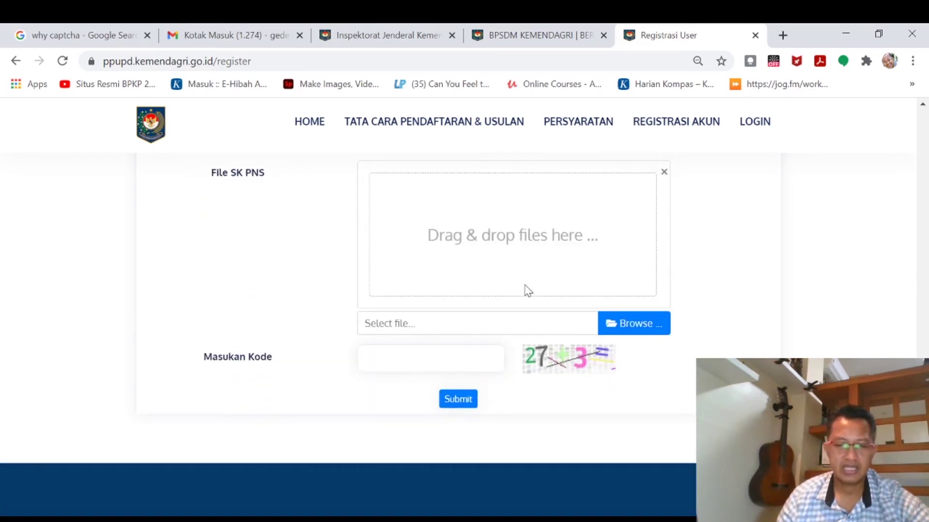
click(438, 367)
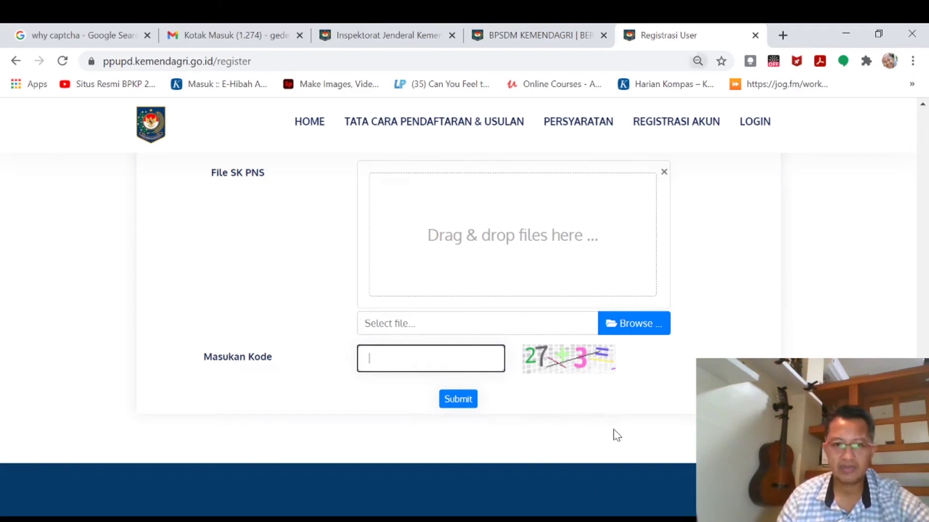
key(ctrl+plus)
key(ctrl+minus)
scroll(618, 430, down, 3)
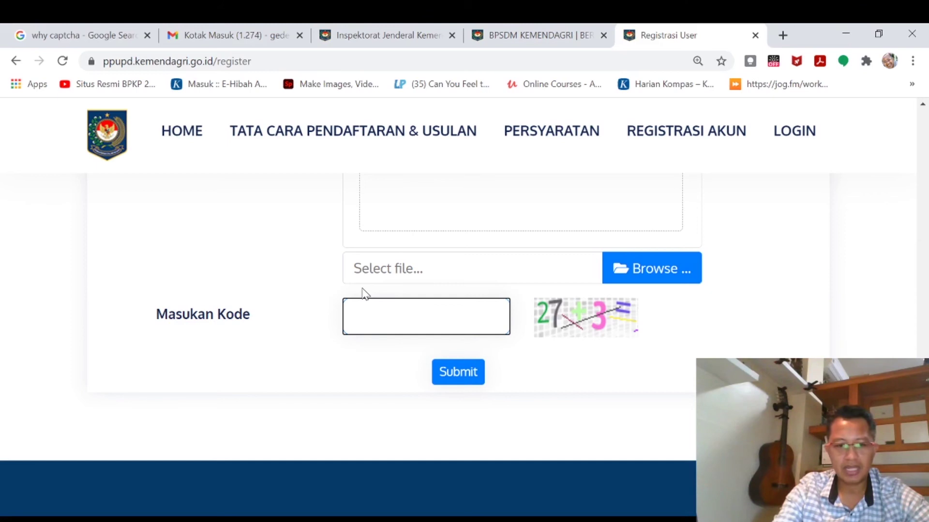
text(0)
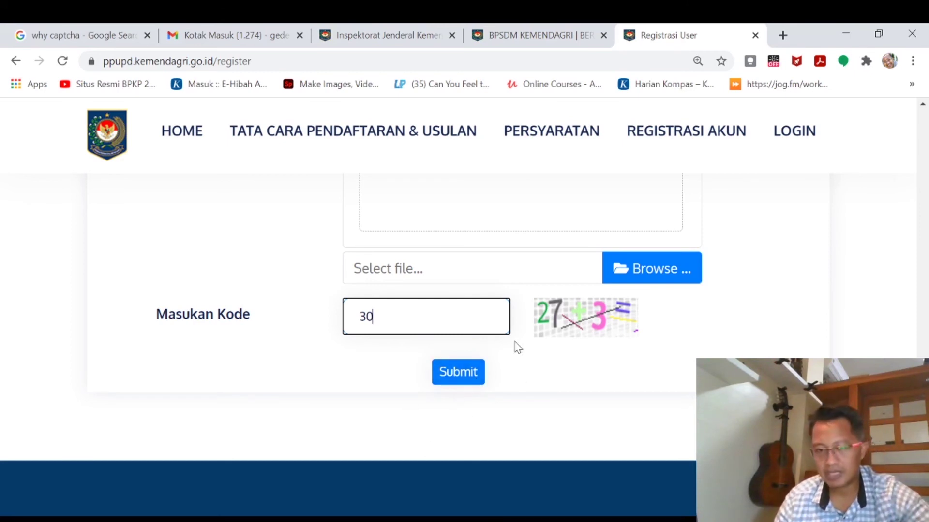
scroll(518, 309, up, 1)
scroll(517, 306, up, 5)
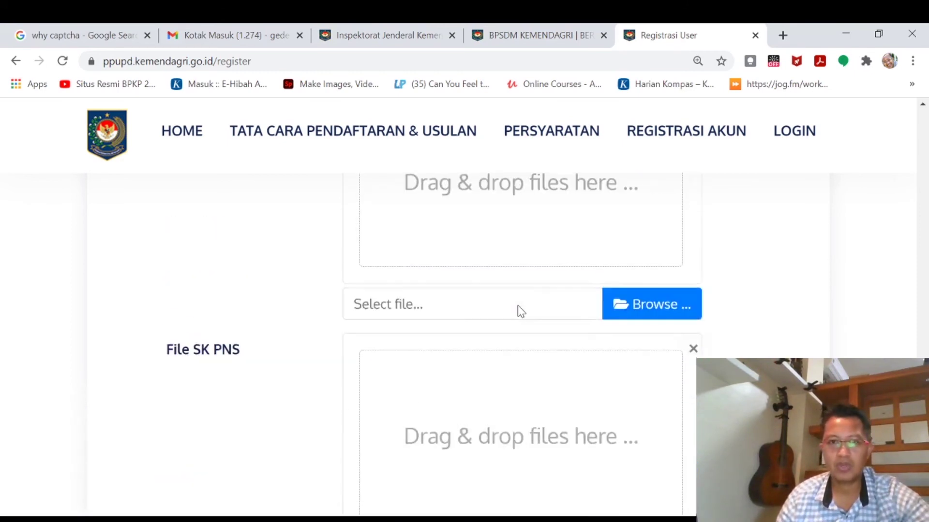
scroll(517, 306, down, 7)
scroll(518, 306, up, 10)
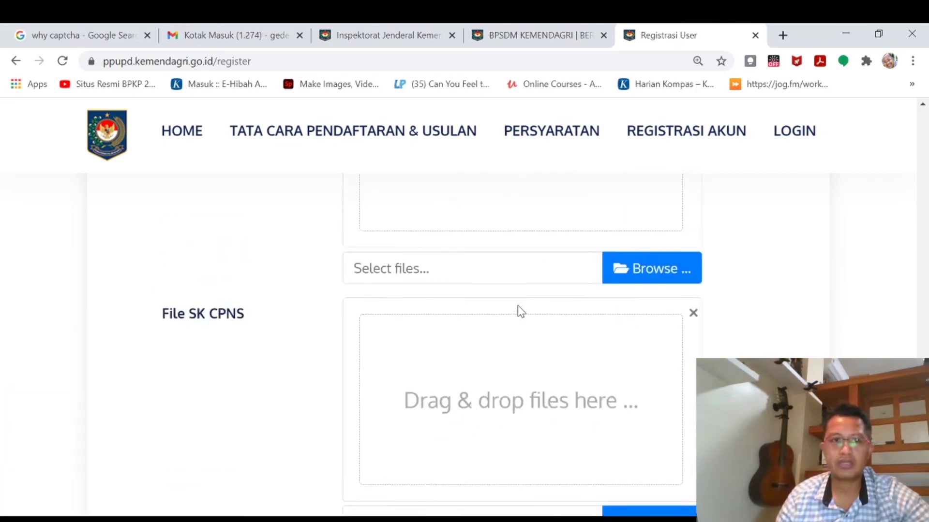
scroll(521, 310, up, 20)
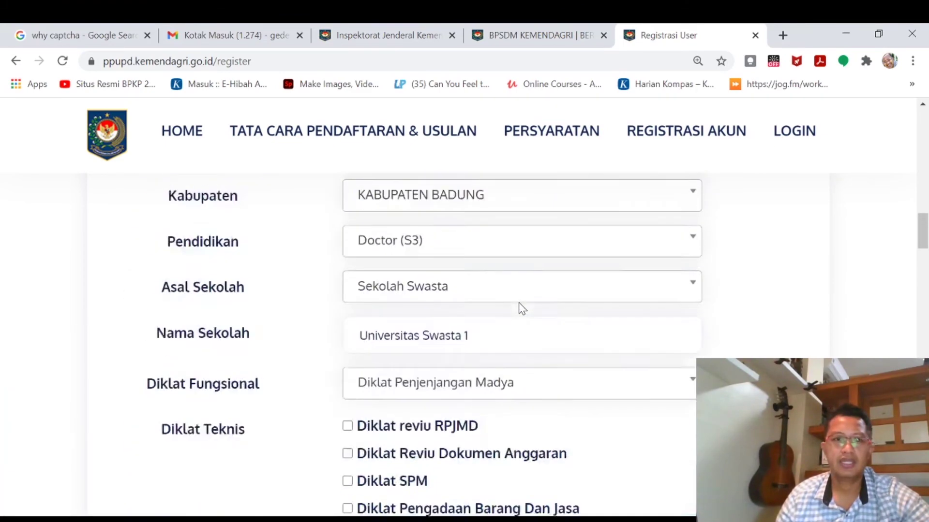
scroll(519, 306, up, 5)
scroll(519, 303, down, 3)
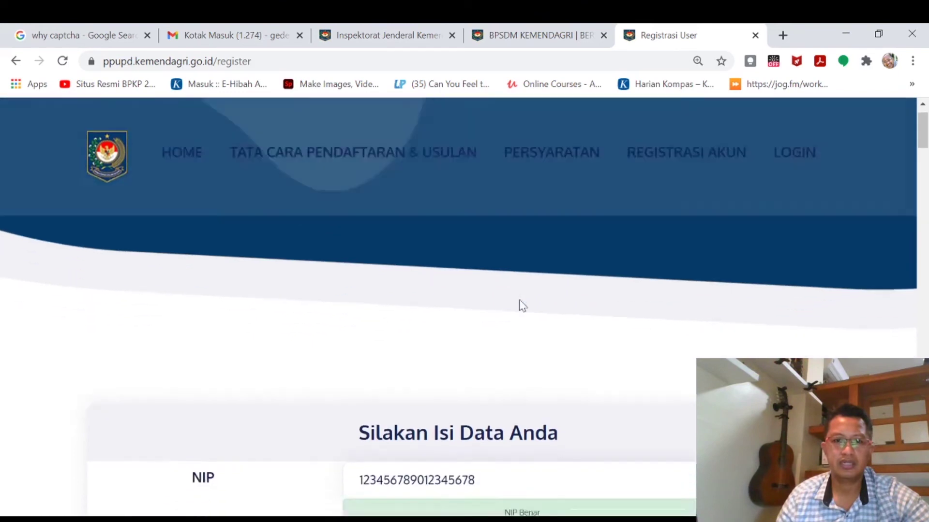
scroll(520, 301, down, 1)
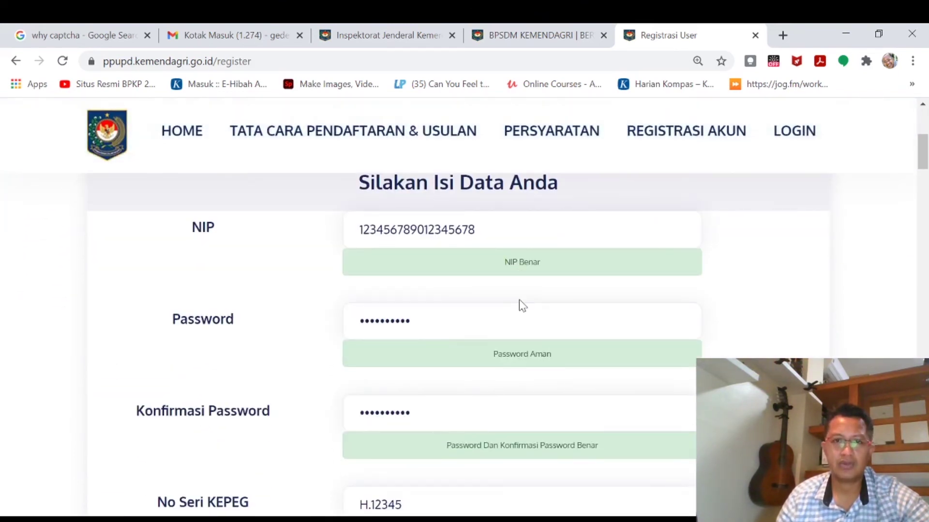
scroll(519, 299, down, 12)
scroll(519, 300, down, 15)
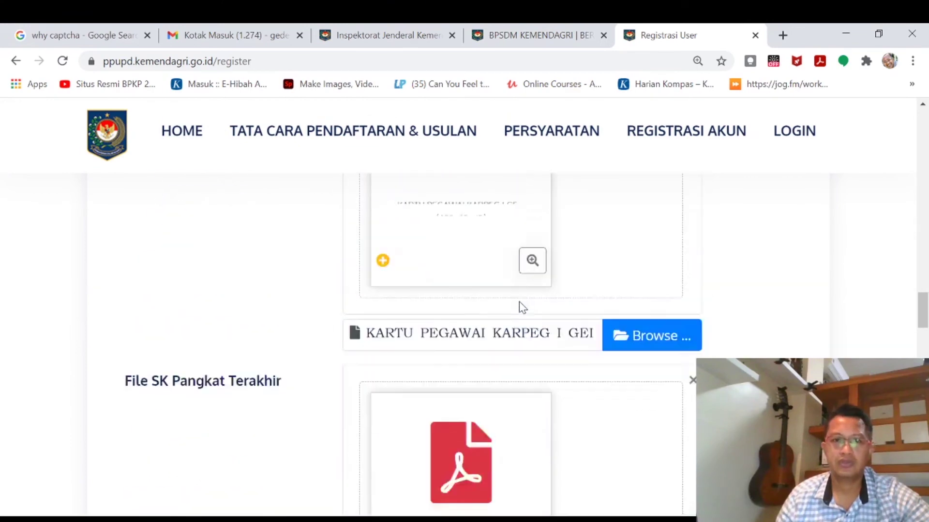
scroll(519, 301, up, 8)
scroll(519, 301, down, 15)
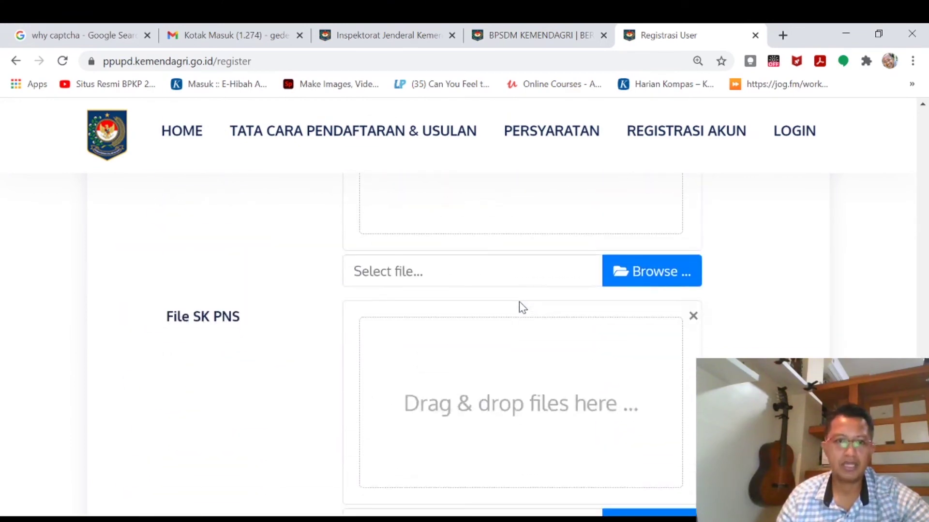
Switch to Gmail and scroll the Kotak Masuk list looking for the verification email.
click(237, 39)
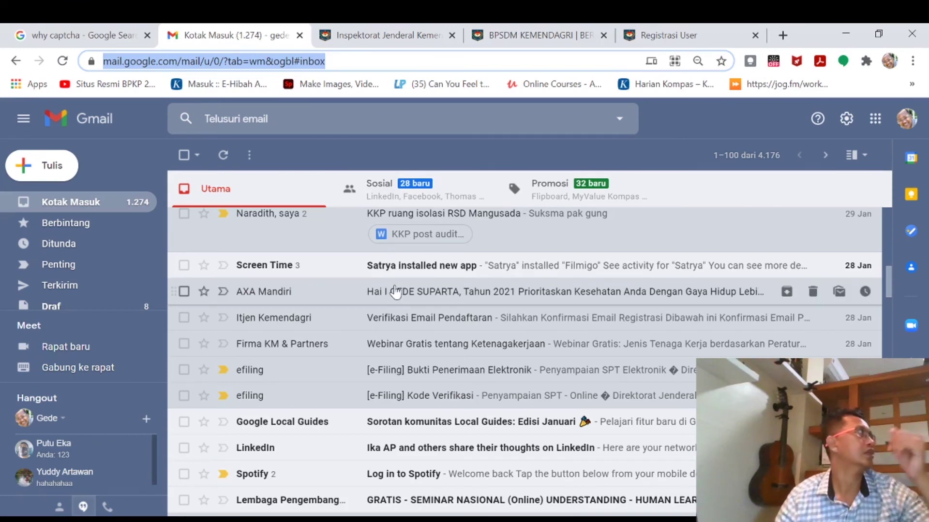
scroll(391, 296, down, 2)
scroll(391, 298, down, 1)
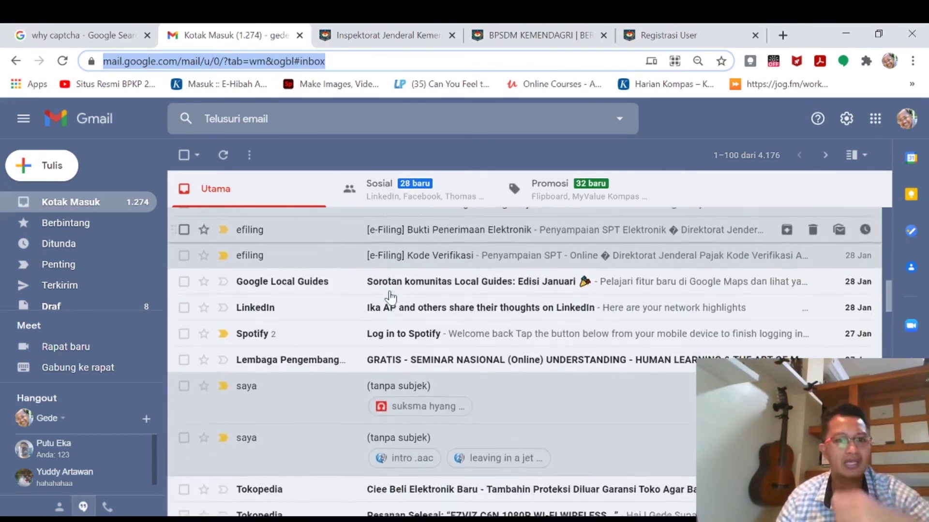
scroll(391, 298, up, 8)
scroll(390, 298, down, 4)
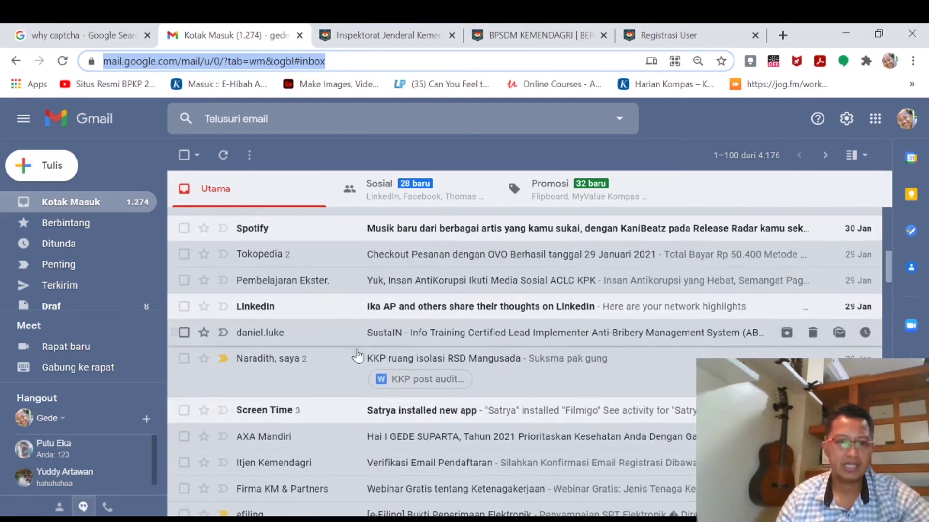
scroll(321, 358, up, 3)
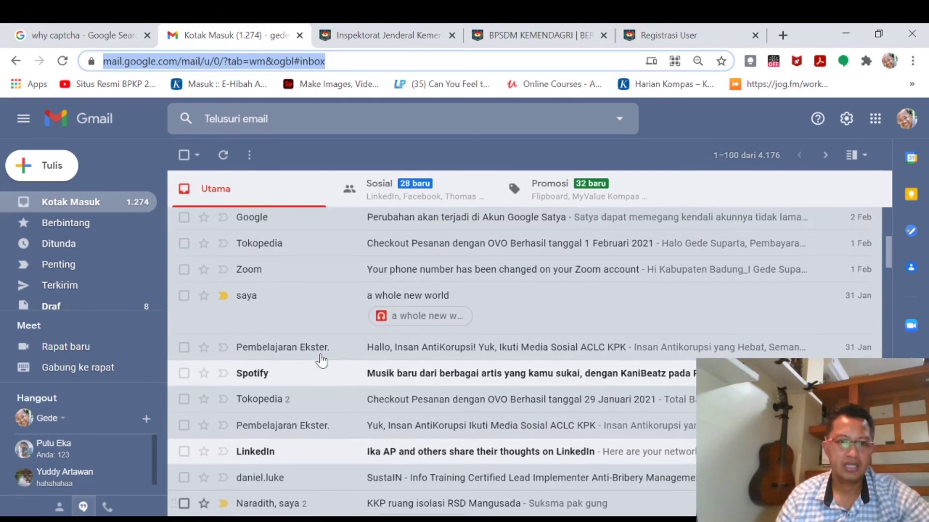
scroll(321, 359, up, 3)
scroll(321, 359, down, 3)
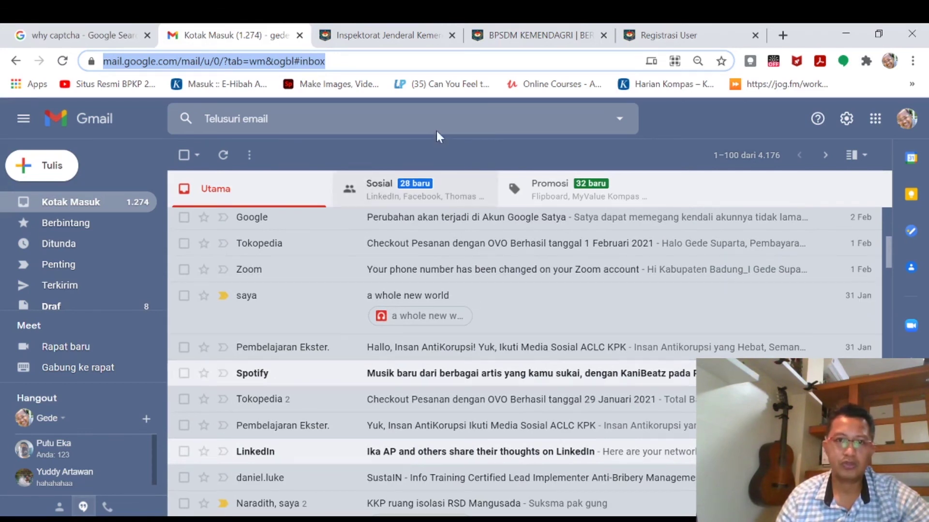
Open Itjen Kemendagri's 'Verifikasi Email Pendaftaran' email and follow its Konfirmasi Email link.
click(666, 36)
scroll(489, 276, up, 5)
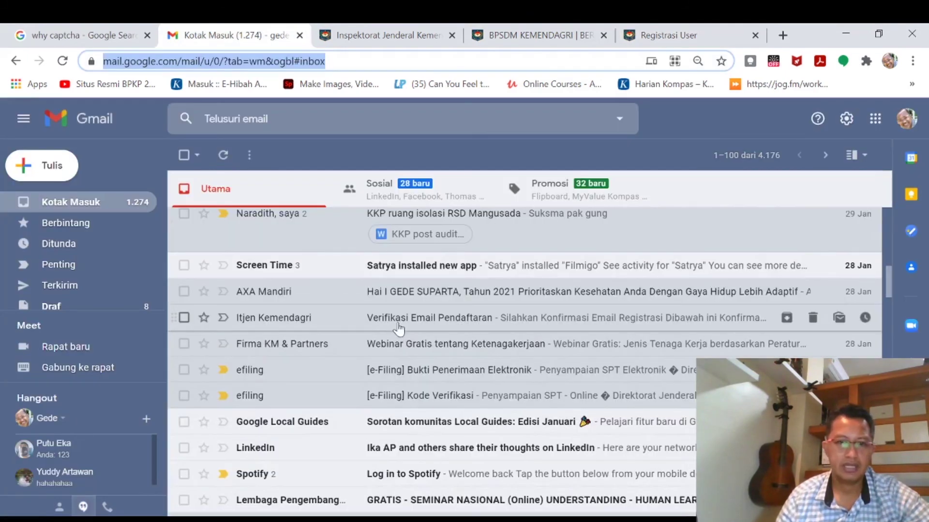
click(398, 328)
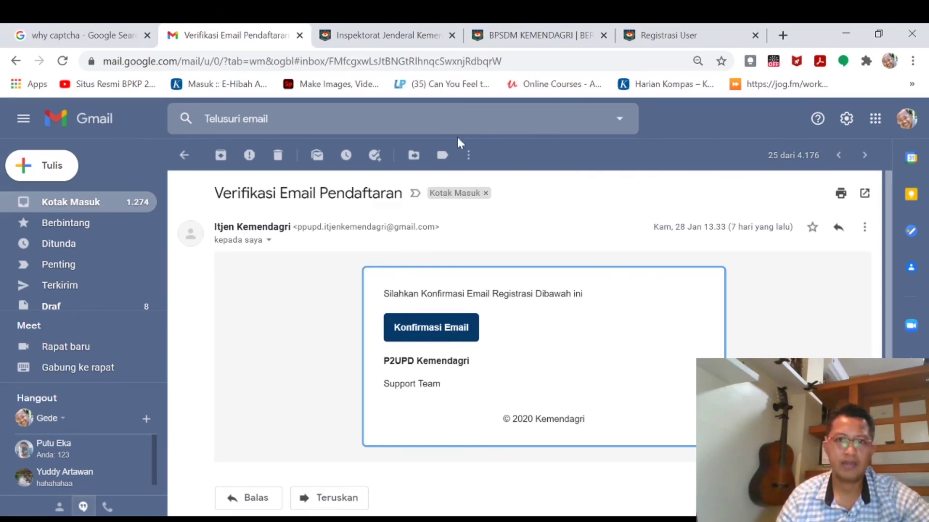
click(418, 334)
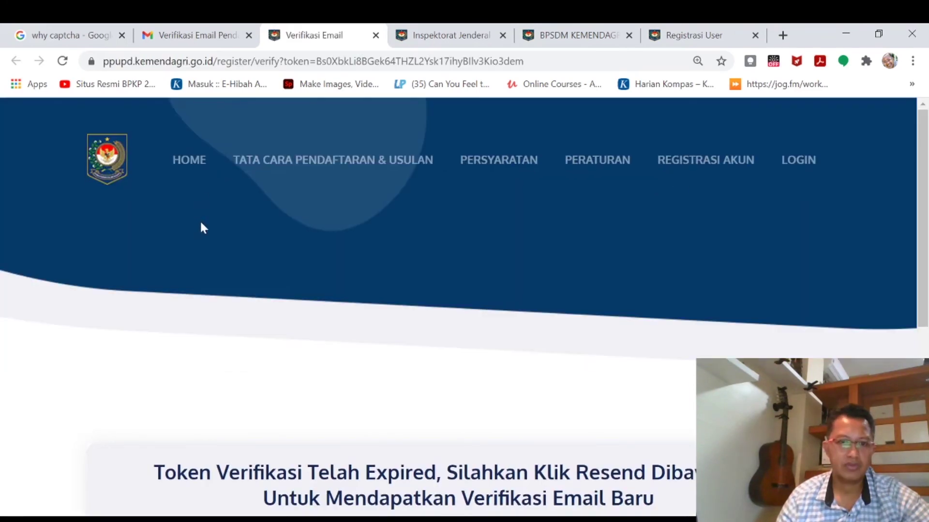
Highlight the expired verification token notice, then return to the Inspektorat Jenderal home page tab.
scroll(205, 333, down, 4)
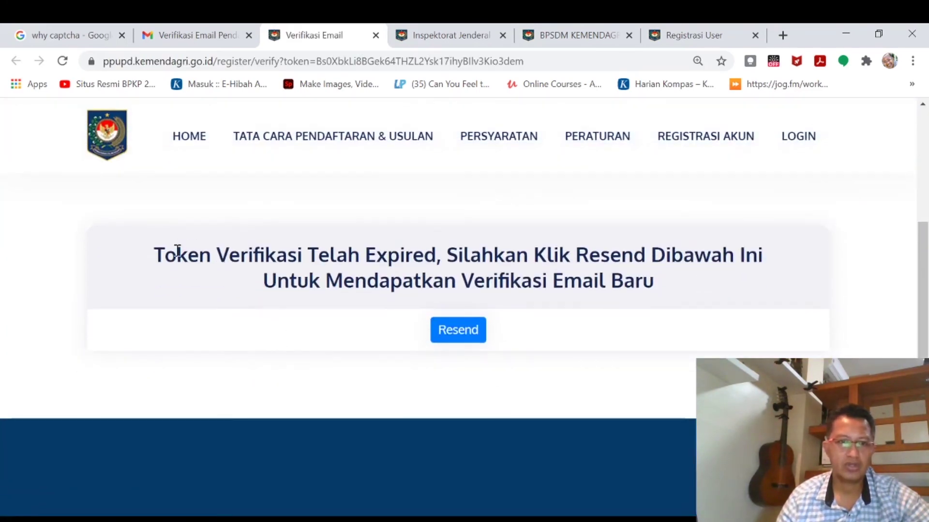
drag(177, 251, 710, 306)
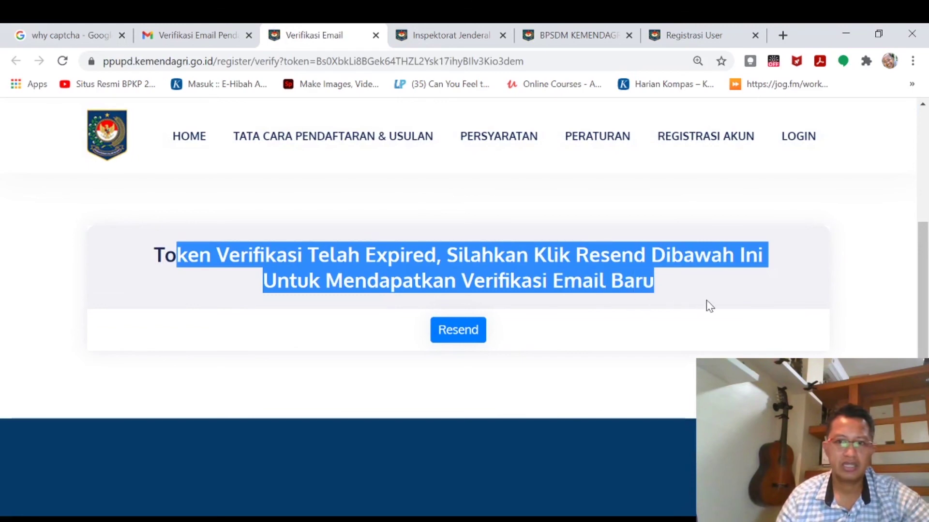
click(578, 283)
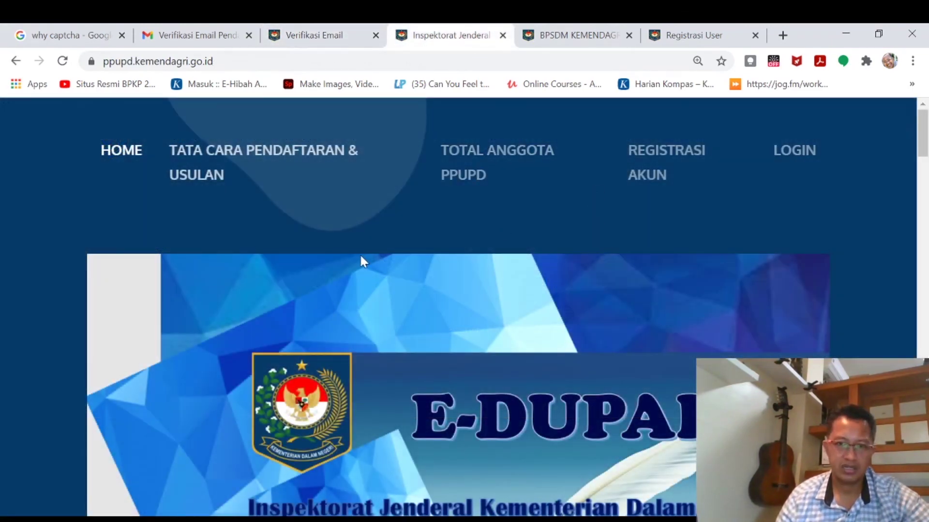
scroll(362, 257, down, 5)
scroll(368, 259, up, 5)
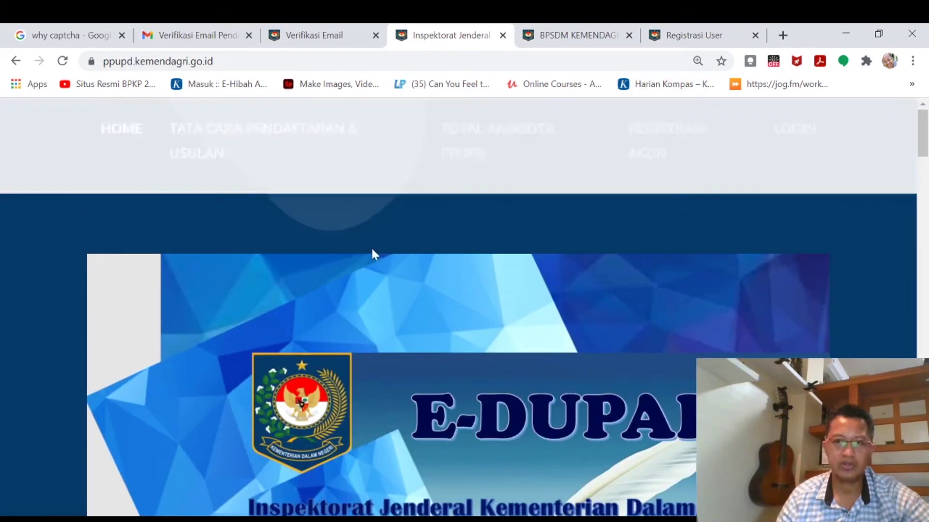
Go to the E-DUPAK login page and place the cursor in its empty NIP field.
click(794, 152)
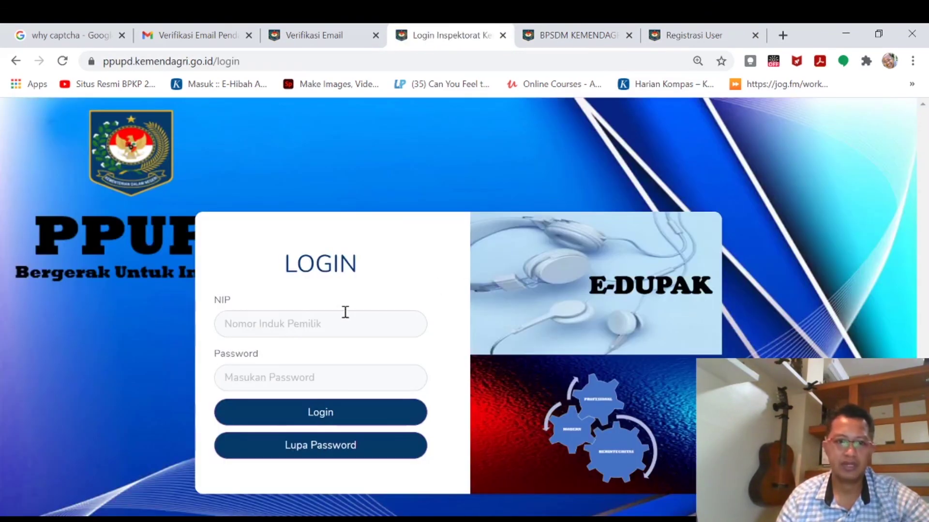
click(325, 320)
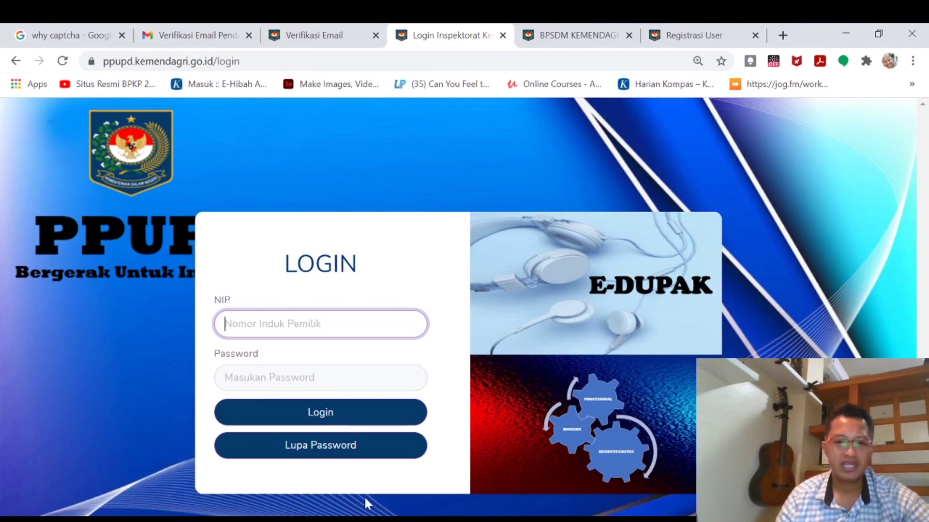
Bring up the Lupa Password reset page's NIP field, then return to the Registrasi User form's top.
click(312, 455)
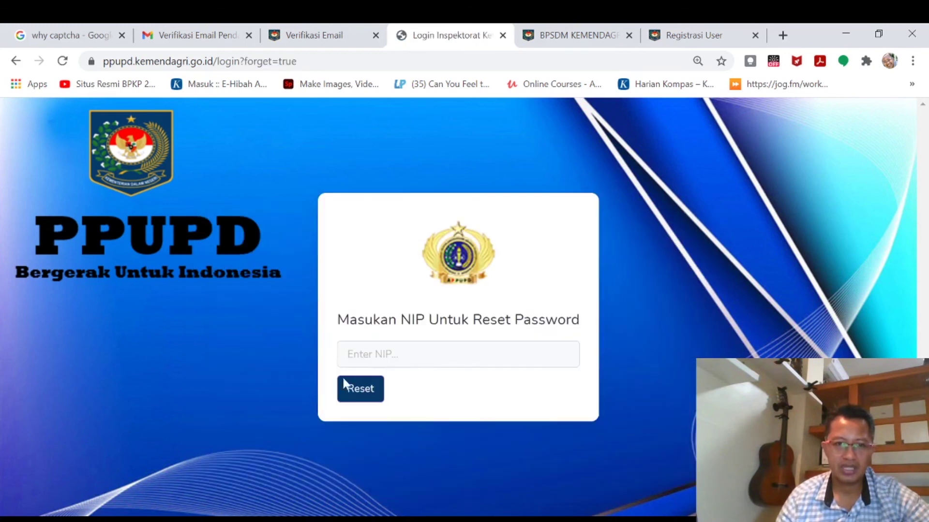
click(394, 350)
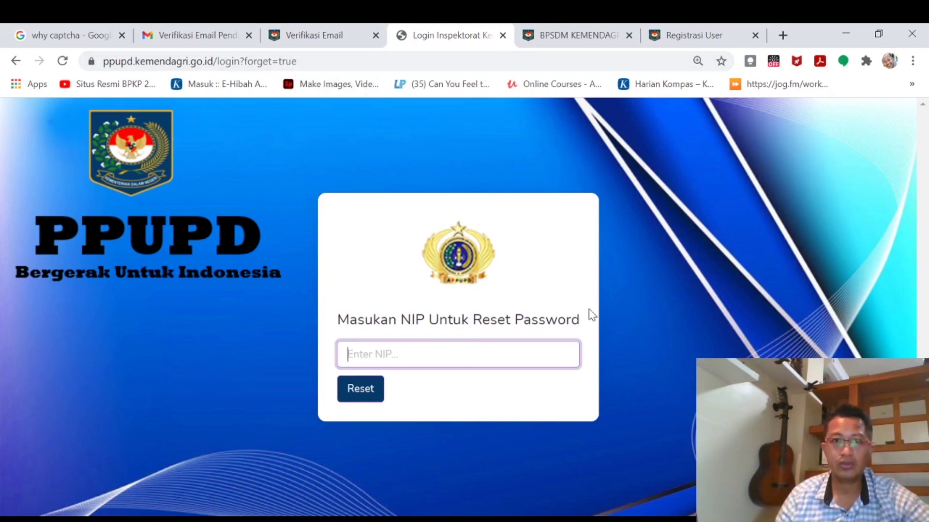
click(696, 38)
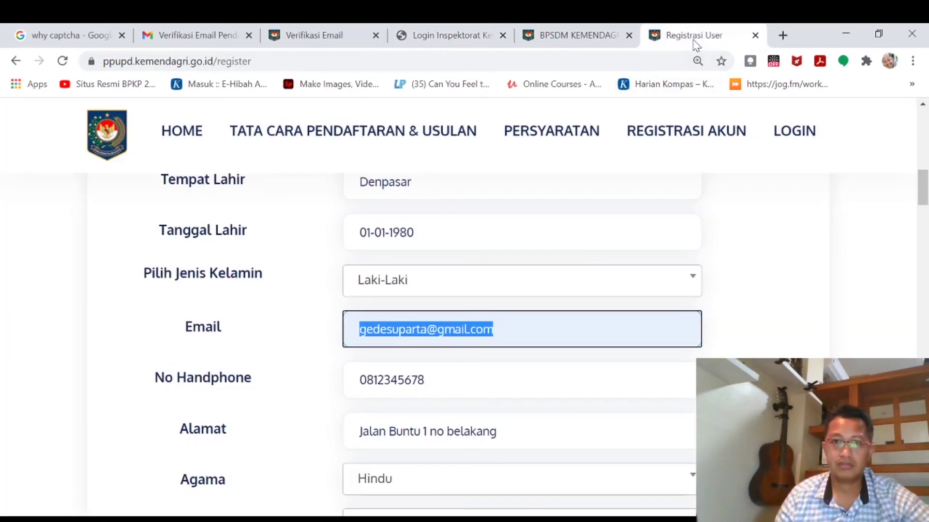
click(287, 41)
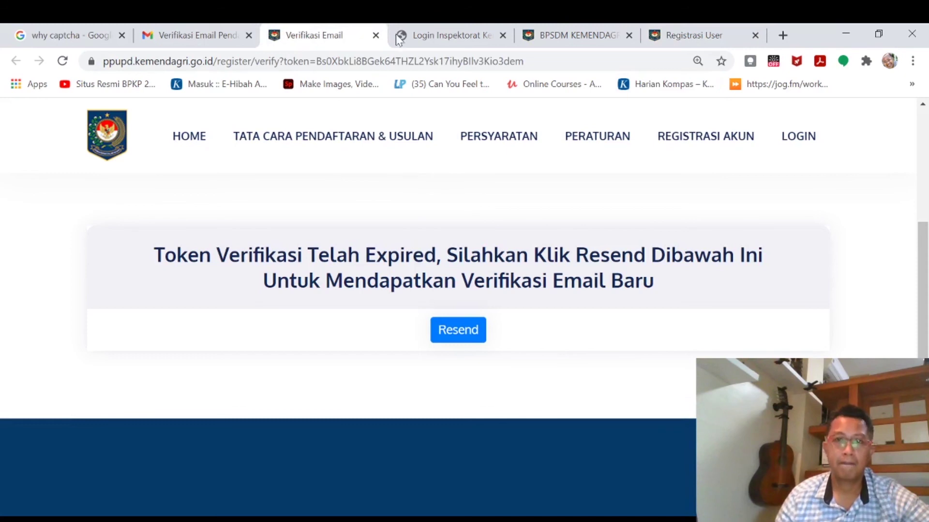
click(708, 34)
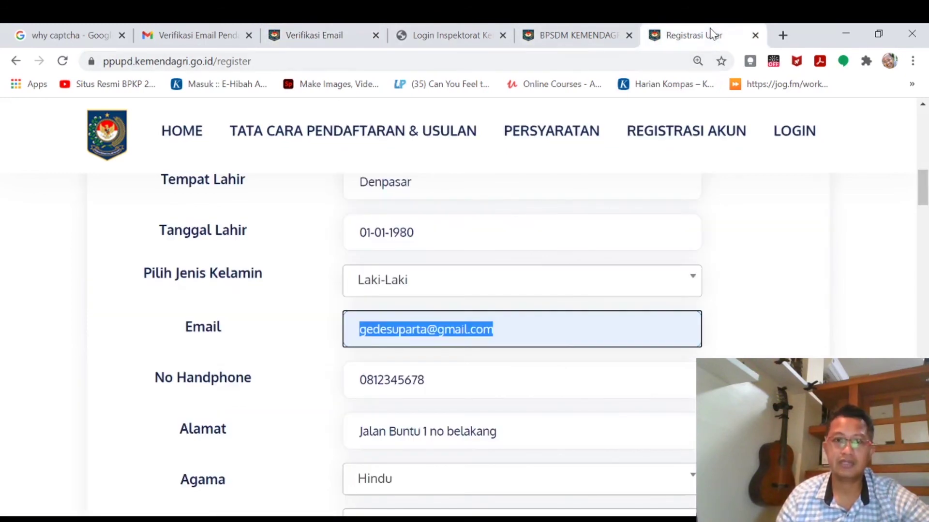
scroll(685, 196, up, 10)
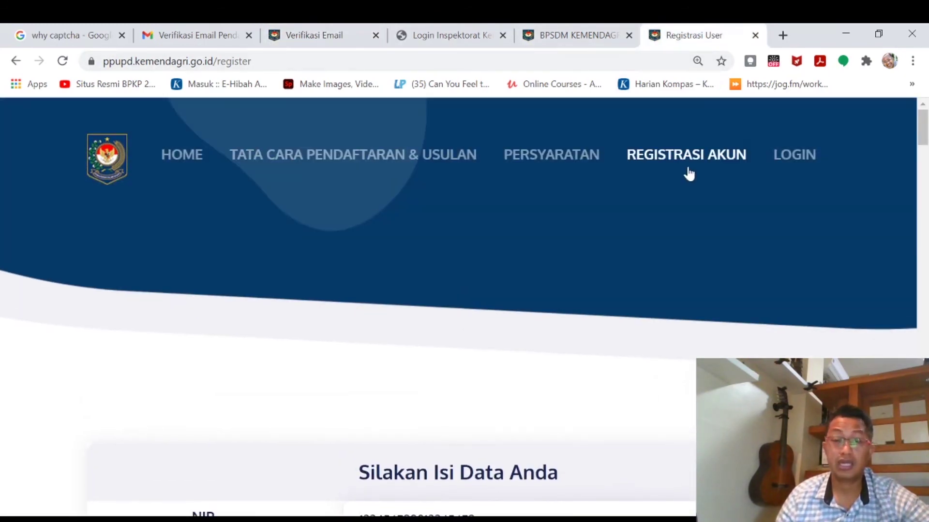